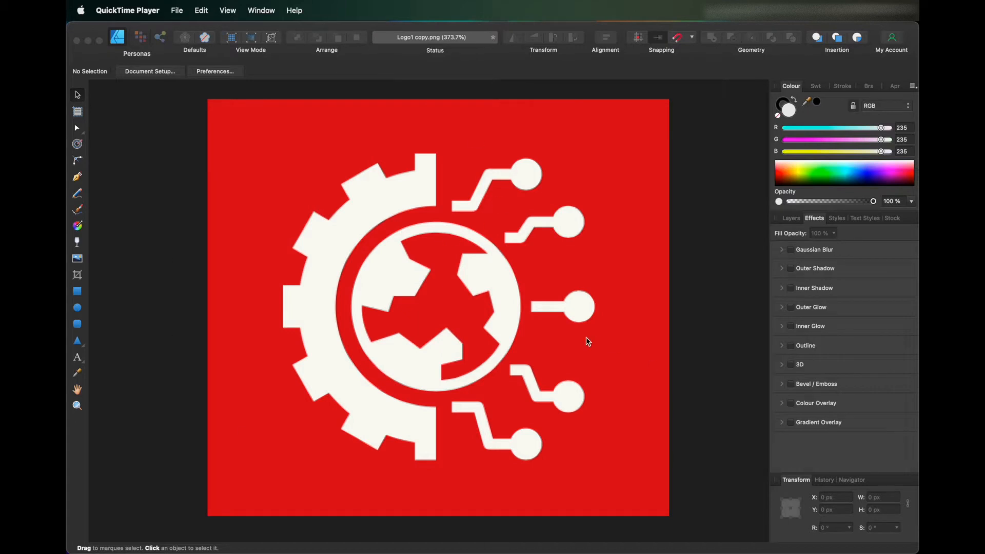
scroll(589, 340, "down", 1)
scroll(588, 341, "left", 1)
scroll(579, 330, "up", 1)
scroll(579, 329, "up", 1)
scroll(575, 322, "right", 1)
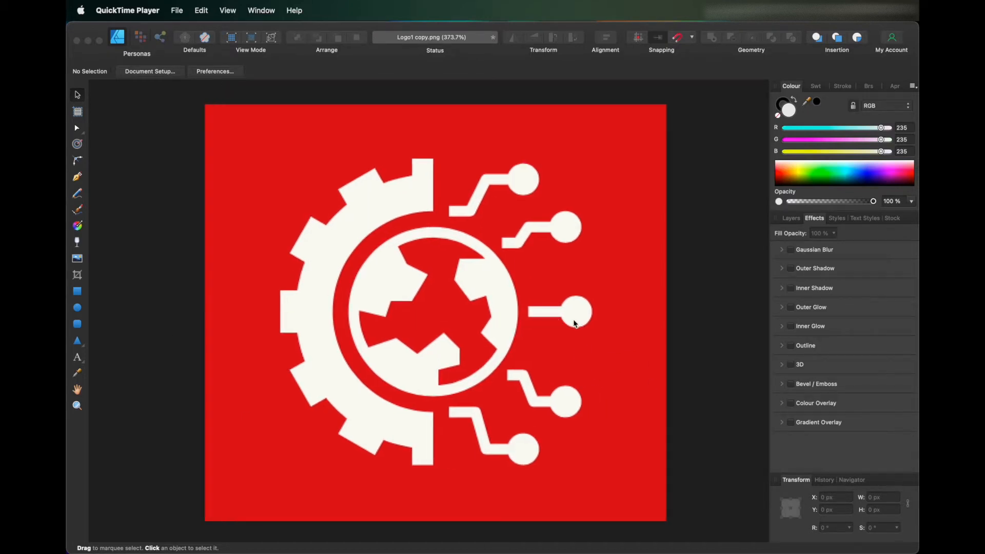
Switch to Affinity Designer and show the Isometric studio panel.
left_click(228, 10)
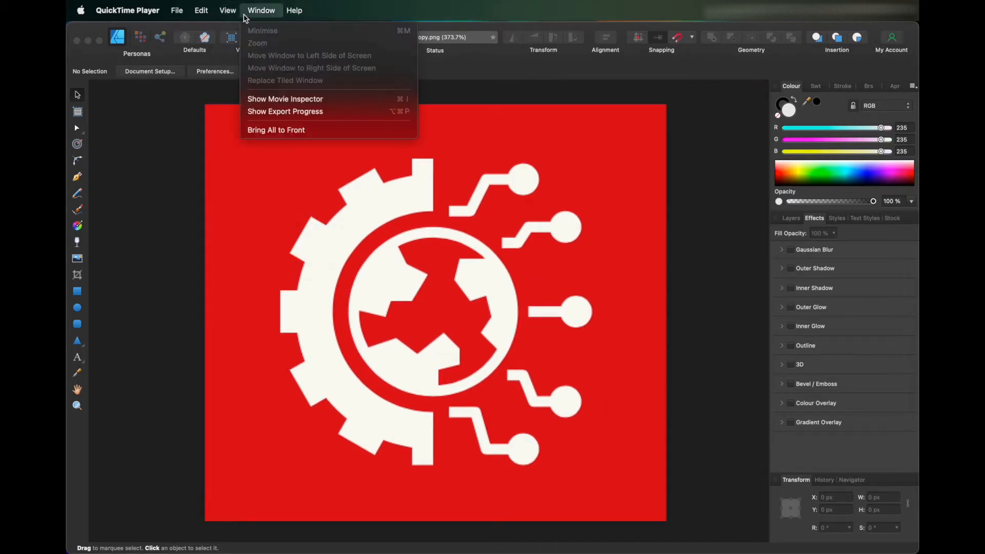
left_click(167, 133)
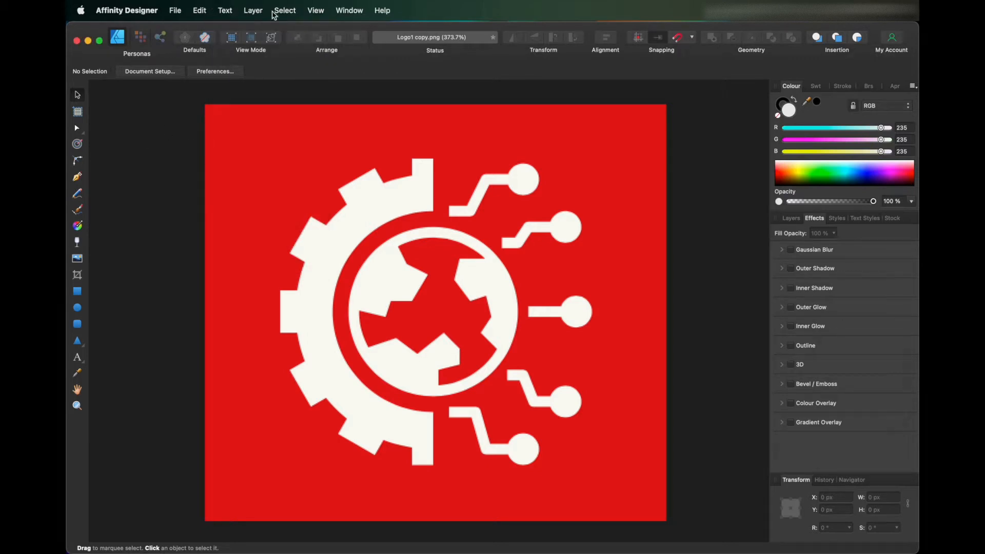
left_click(310, 15)
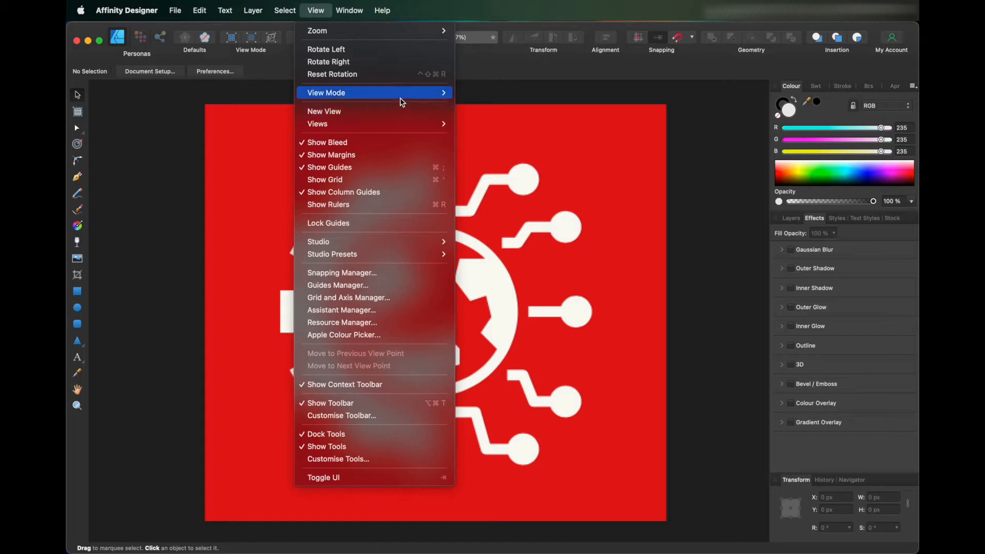
mouse_move(405, 98)
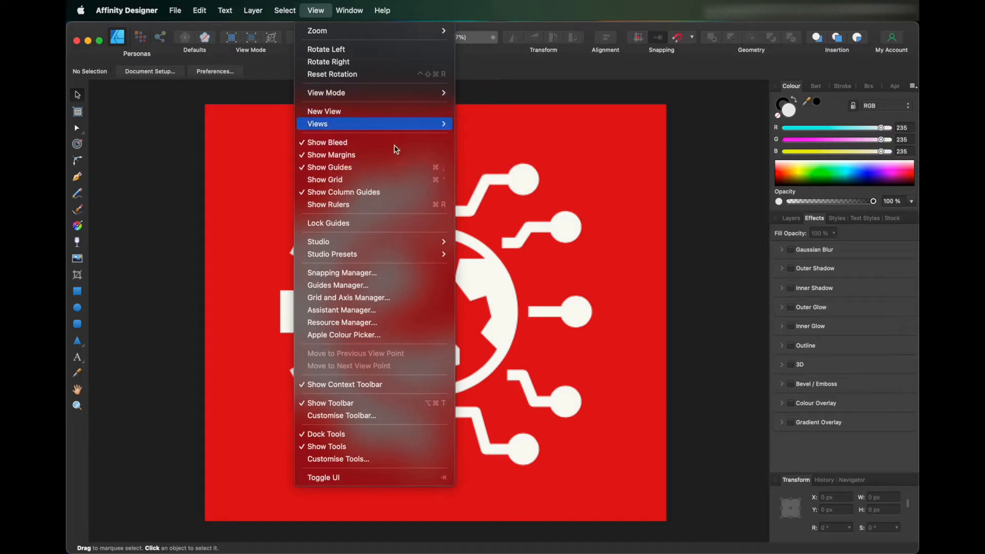
mouse_move(413, 242)
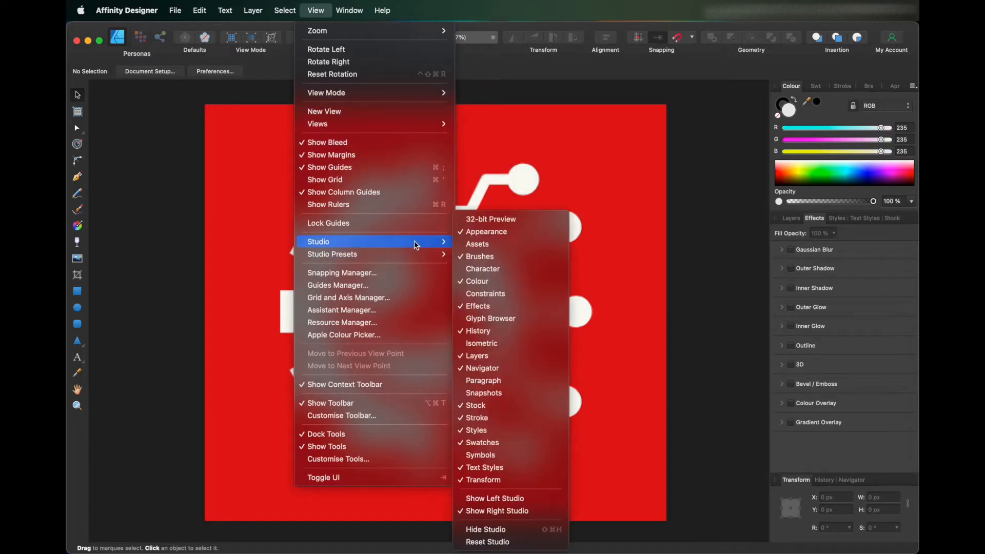
left_click(505, 345)
left_click_drag(688, 98, 687, 100)
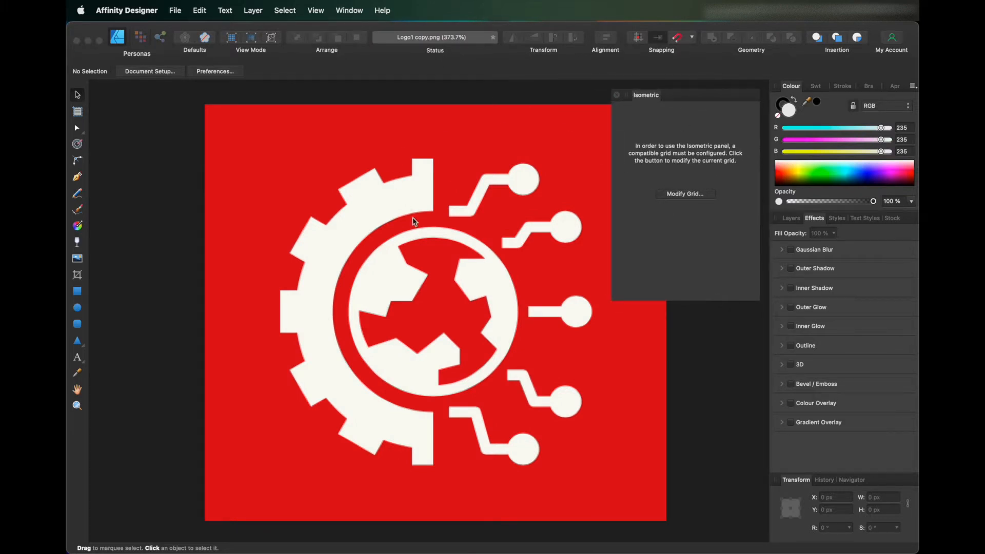
Make the isometric grid visible through the Isometric panel's grid settings and close the settings.
scroll(612, 288, "left", 1)
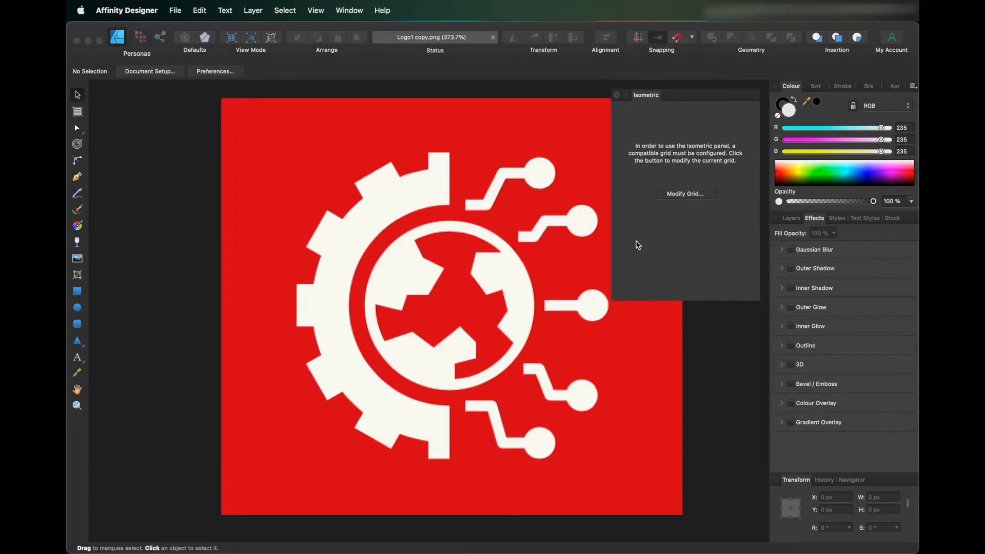
left_click(687, 197)
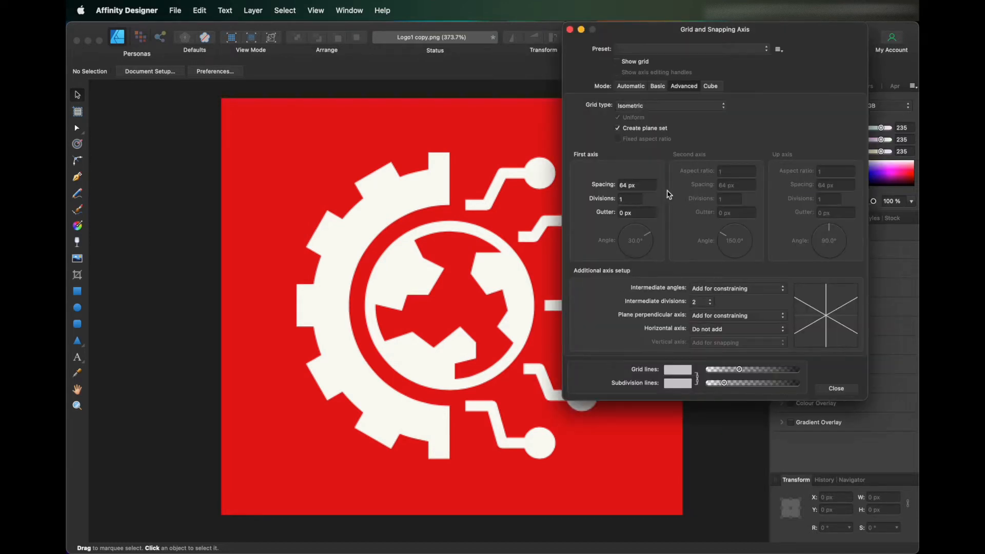
left_click(629, 64)
left_click(836, 389)
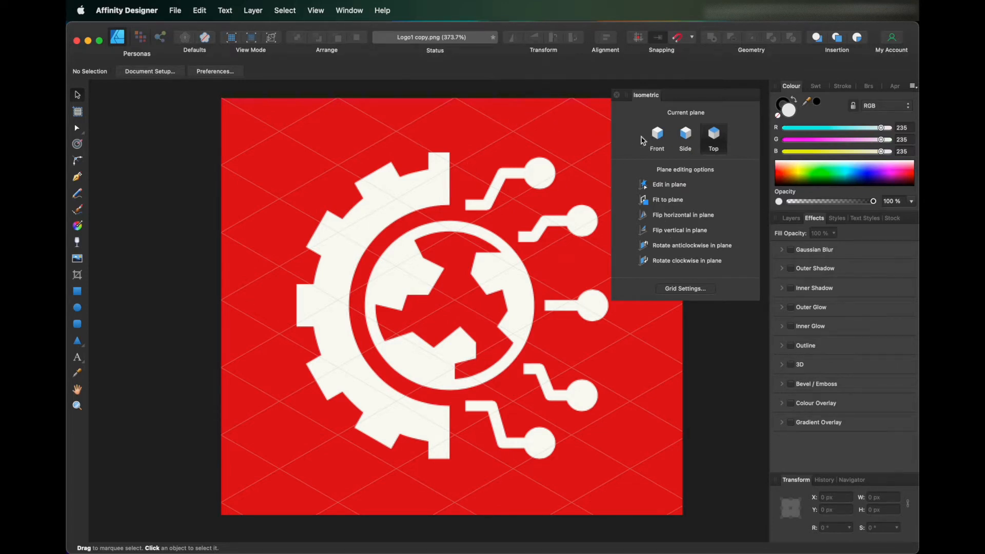
Preview the isometric grid on the Side and Front planes and return to the Top plane.
left_click(682, 138)
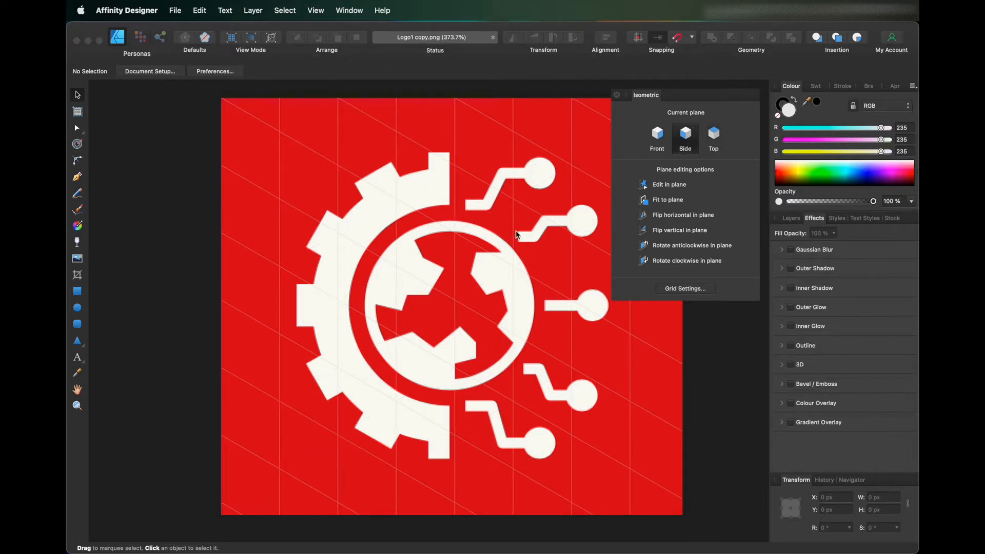
left_click(662, 135)
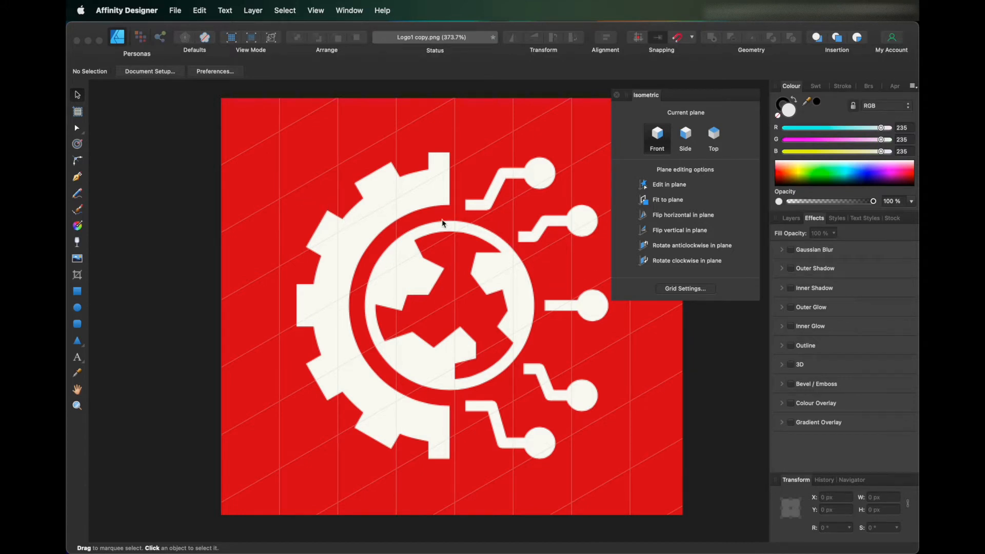
left_click(712, 146)
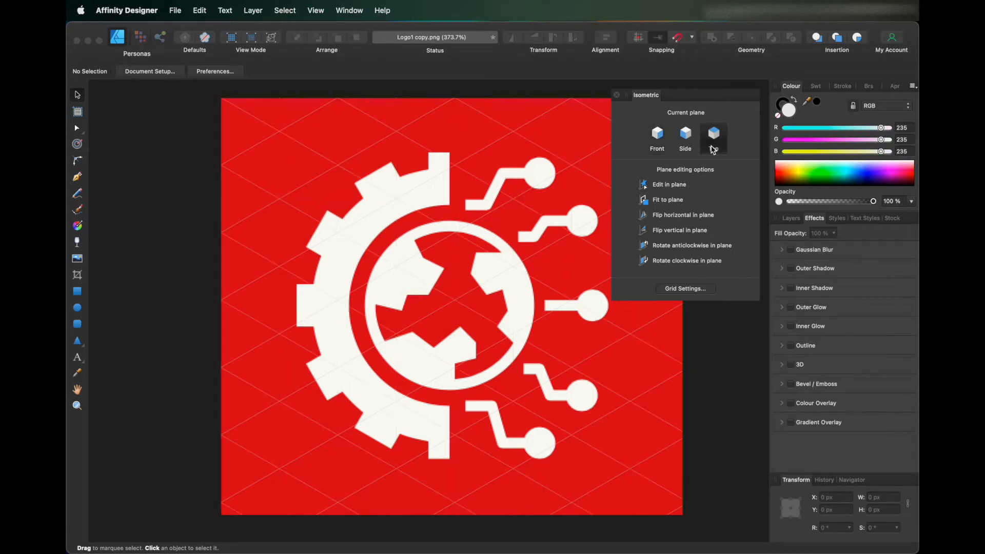
Fit the Background logo layer to the Top isometric plane, close the Isometric panel and deselect the layer.
left_click(798, 220)
left_click(827, 257)
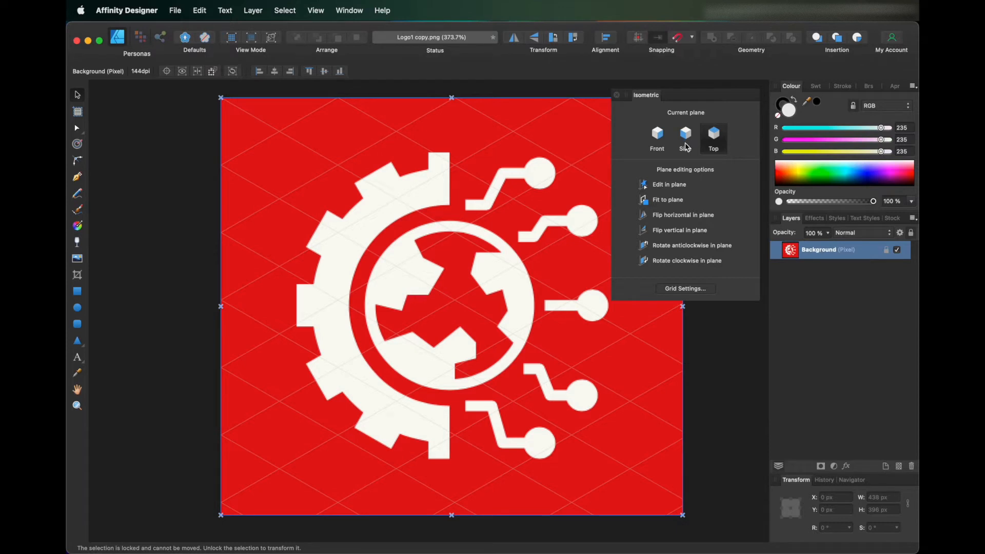
left_click(665, 199)
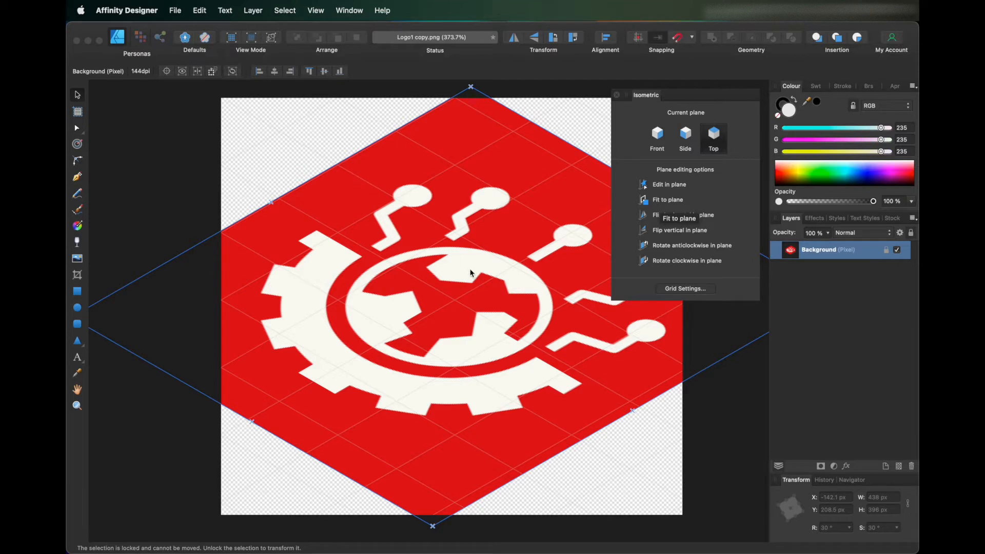
scroll(585, 358, "down", 1)
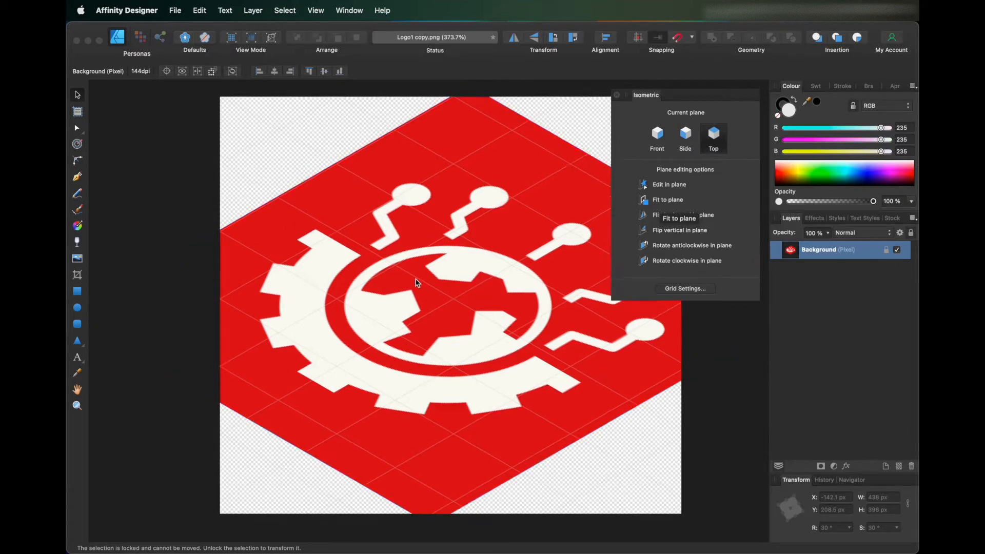
scroll(415, 280, "up", 2)
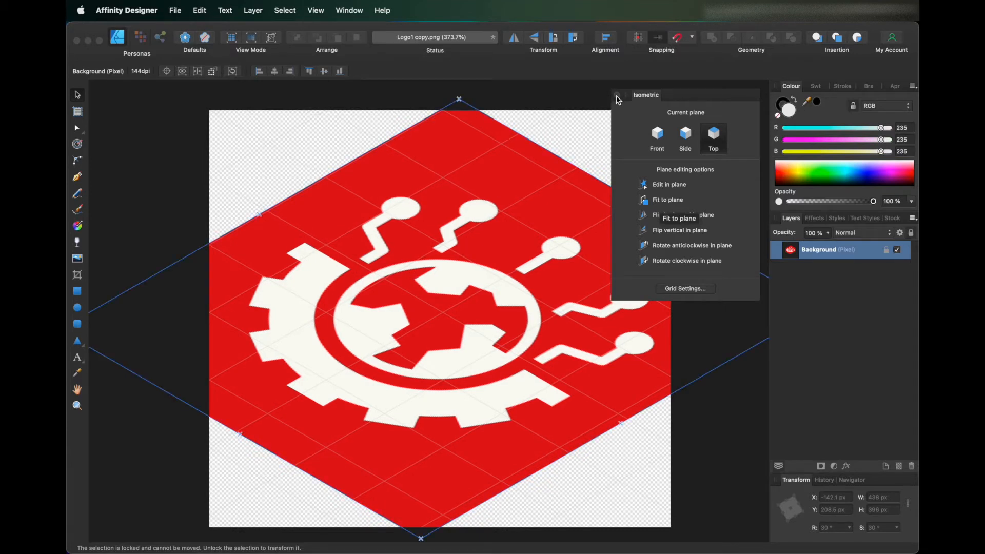
left_click(617, 96)
left_click(707, 213)
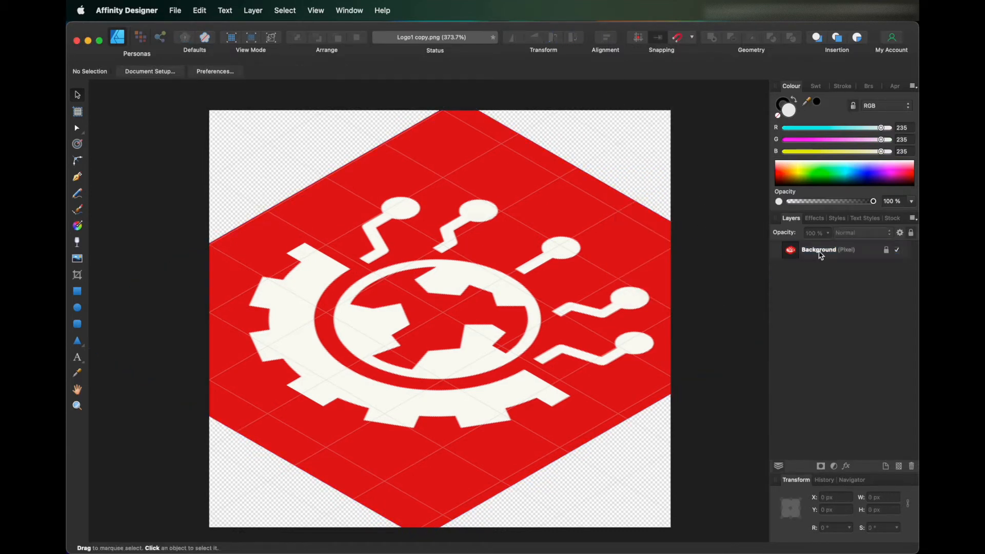
In the Pixel Persona, select the white half gear on the Background layer with the Selection Brush at 4 px width.
left_click(827, 252)
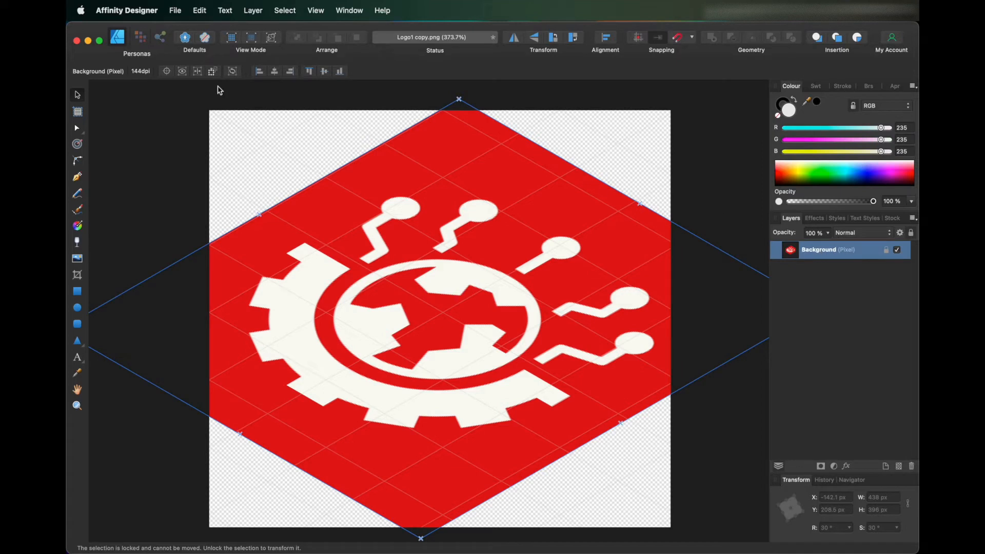
left_click(135, 40)
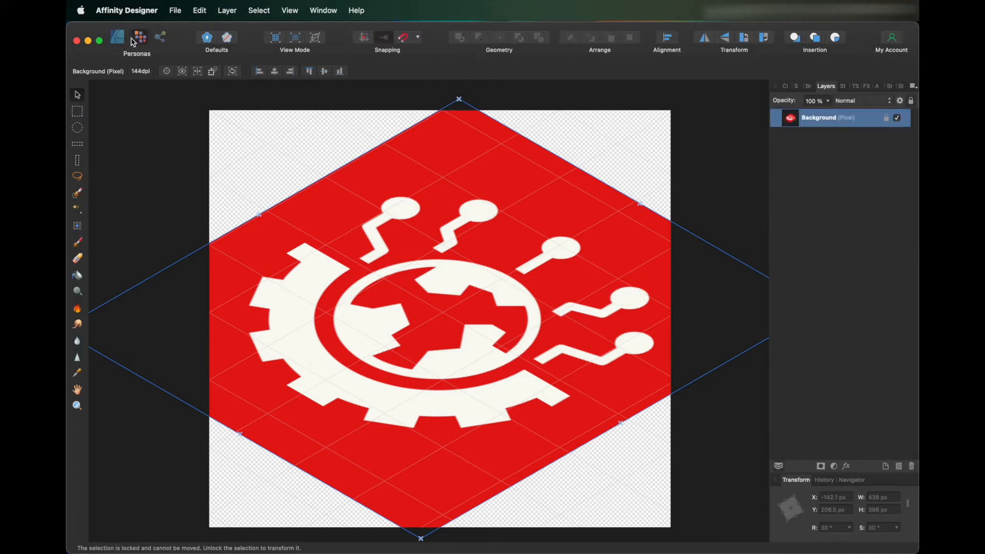
left_click(77, 193)
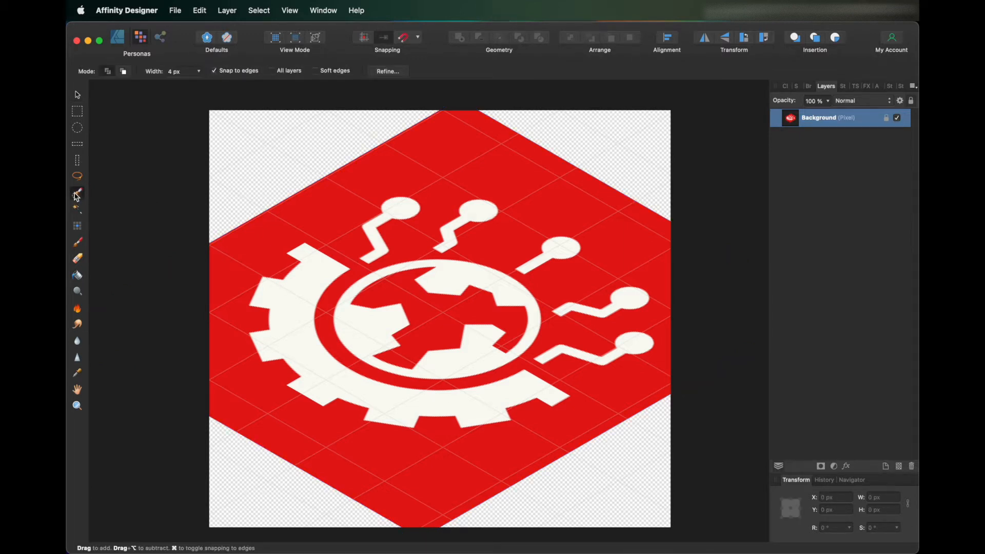
scroll(140, 124, "left", 1)
scroll(159, 106, "up", 1)
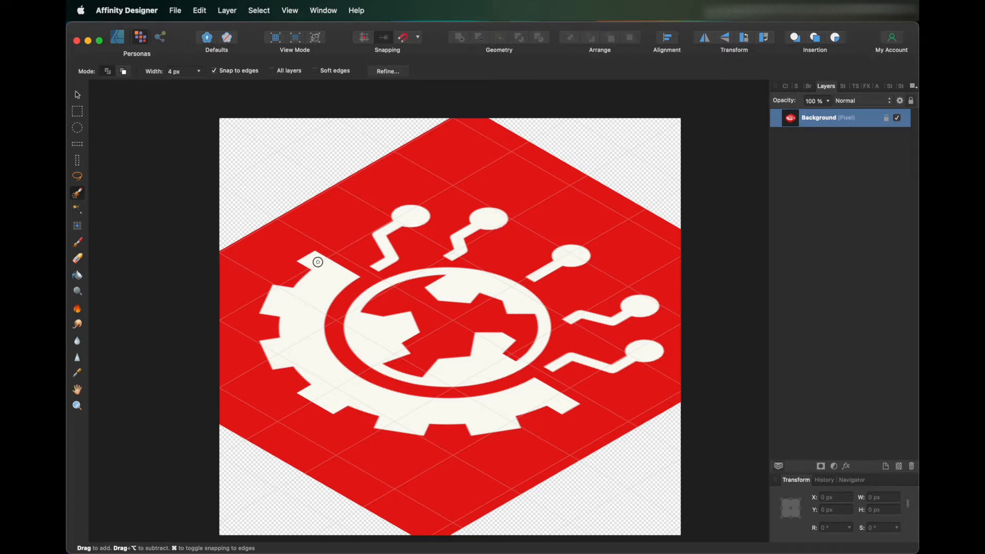
mouse_move(337, 272)
left_mouse_down()
mouse_move(351, 275)
mouse_move(342, 291)
left_mouse_up()
key("super+z")
mouse_move(318, 261)
left_mouse_down()
mouse_move(318, 292)
mouse_move(303, 314)
left_mouse_up()
Add the five white circuit nodes with their traces and the central globe to the pixel selection.
left_click_drag(642, 357, 626, 361)
left_click_drag(633, 311, 624, 314)
left_click_drag(573, 251, 566, 257)
left_click_drag(485, 223, 480, 225)
left_click_drag(416, 214, 413, 222)
left_click_drag(468, 290, 494, 287)
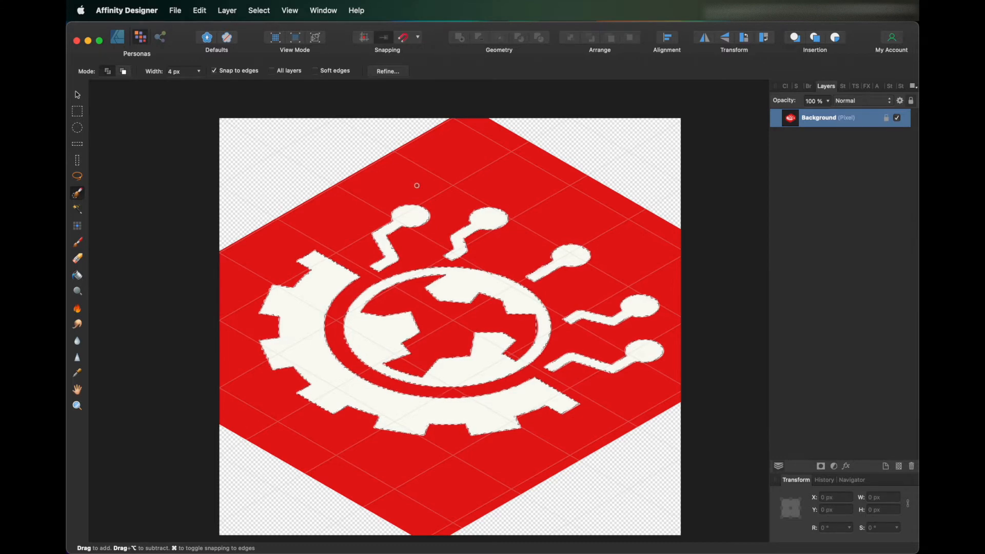
Refine the edges of the white logo selection with matte edges on and apply it with Selection as the output.
left_click(387, 71)
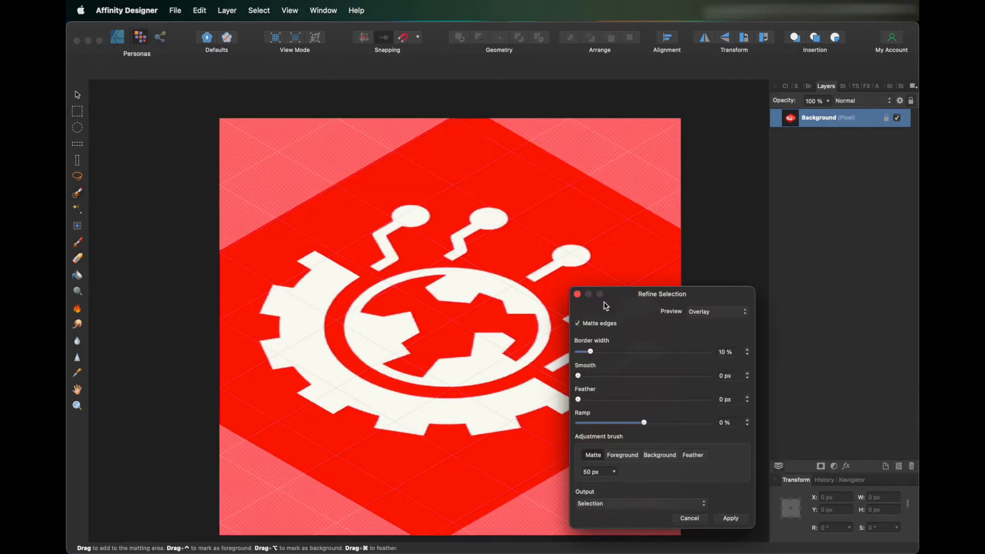
left_click_drag(581, 378, 580, 356)
left_click(731, 518)
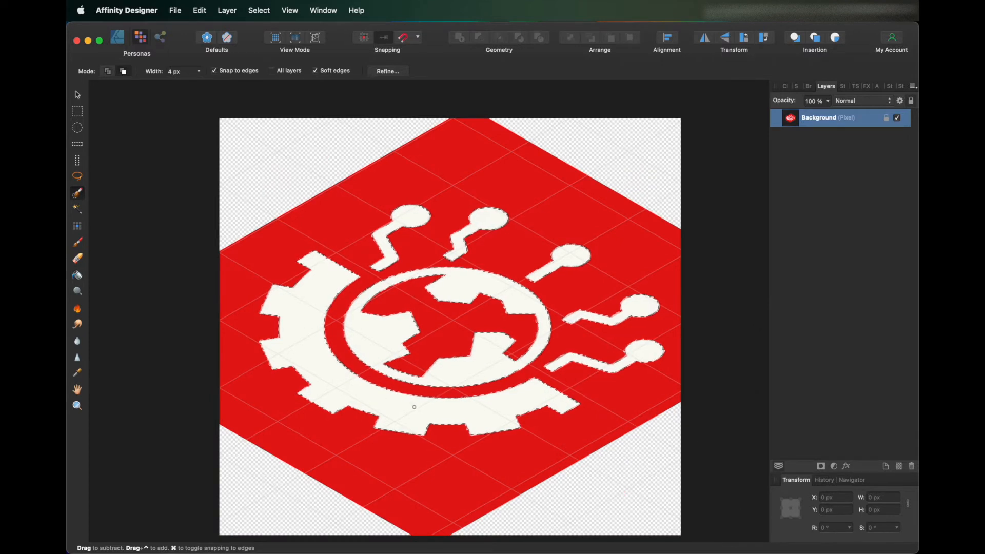
Cut the selected white logo out of the red Background layer and place it on its own new layer.
scroll(556, 272, "left", 1)
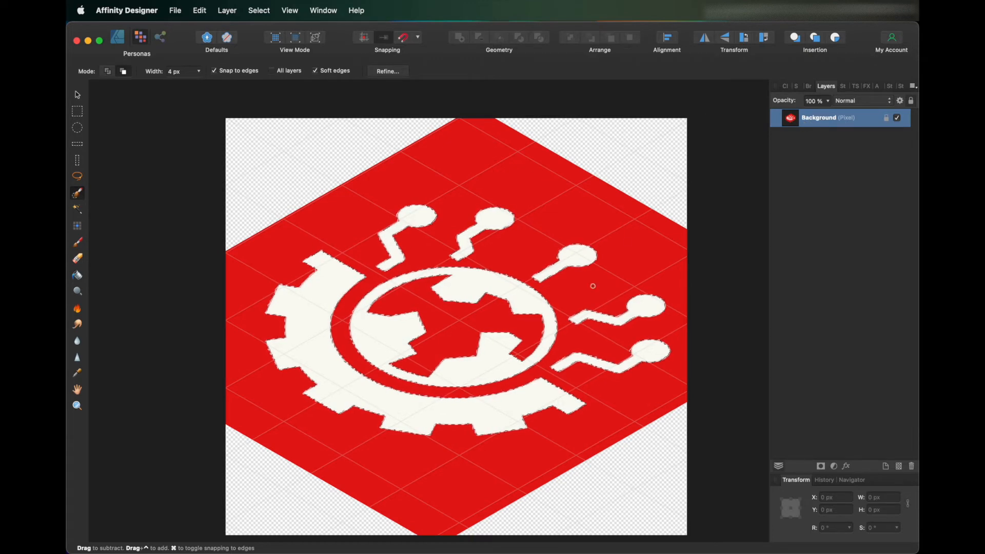
scroll(321, 211, "right", 1)
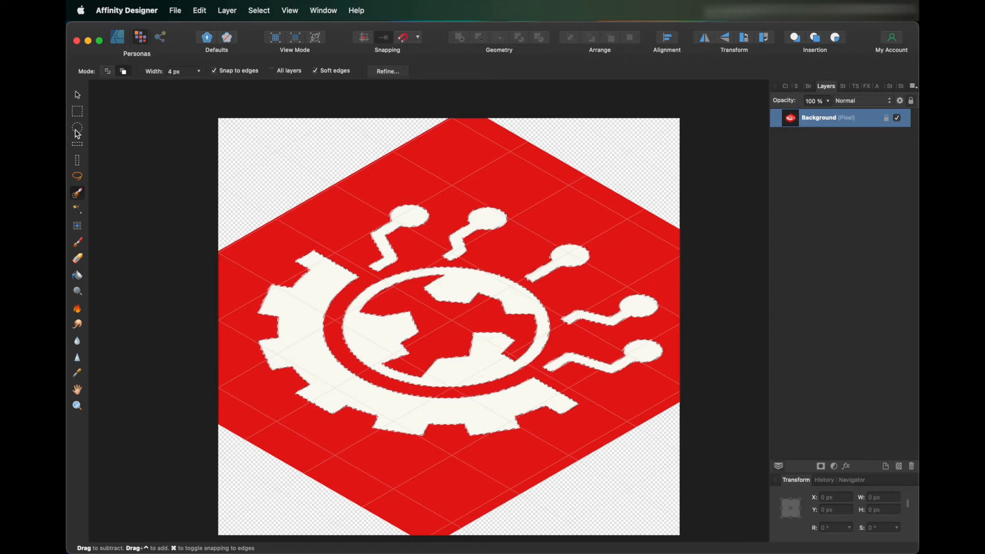
left_click(78, 96)
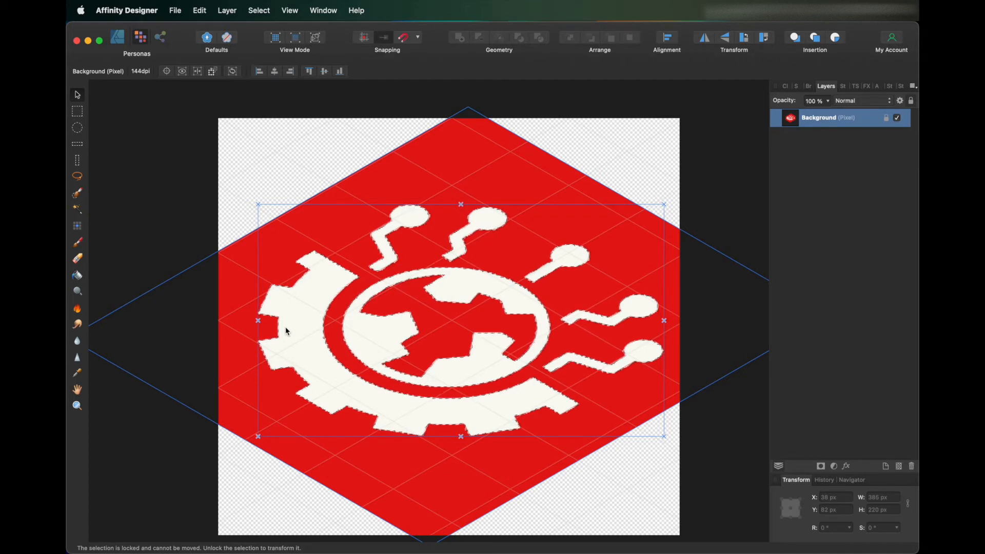
key("Delete")
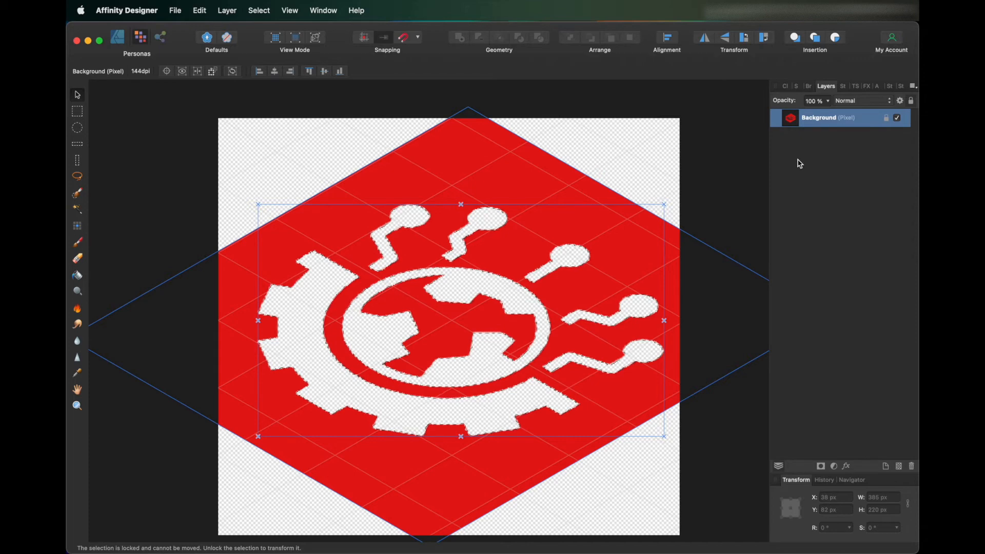
key("super+j")
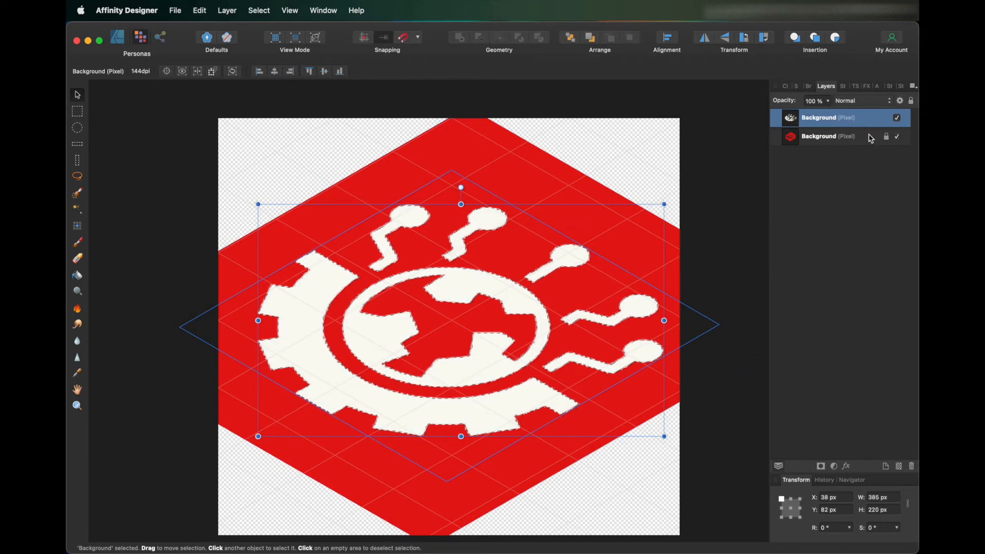
Hide the red Background layer so only the white logo layer shows, and deselect the layers.
left_click(878, 161)
left_click(848, 139)
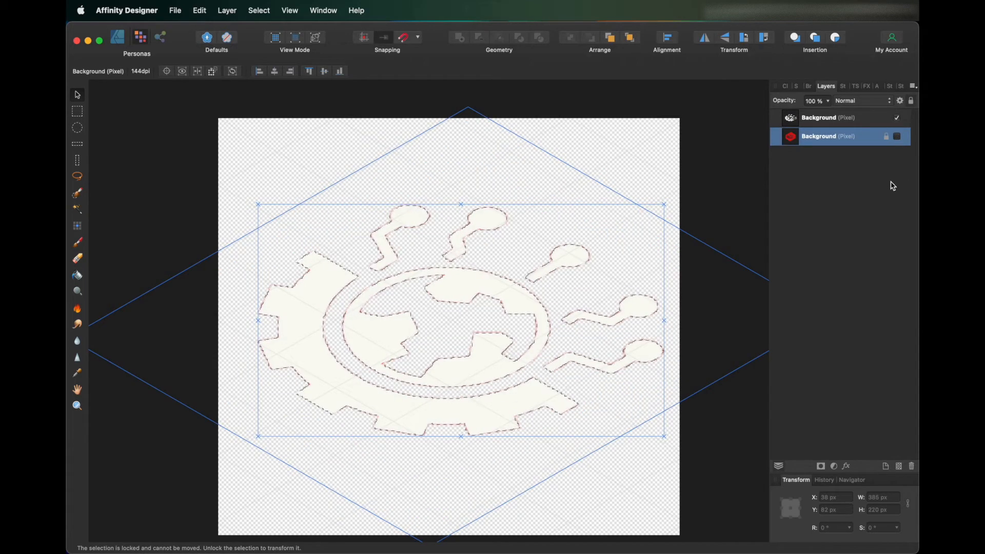
left_click(666, 309)
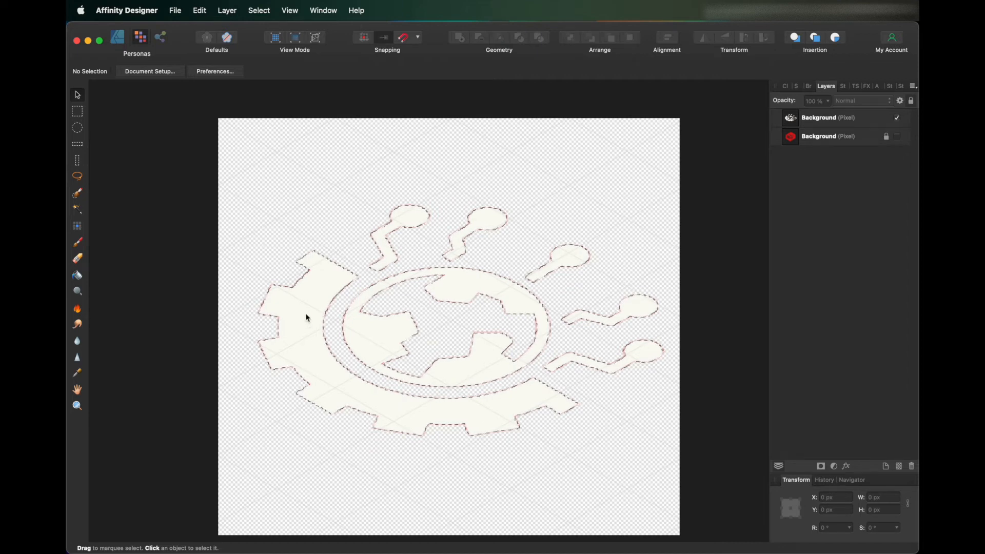
Switch to the Designer persona and recolour the white logo layer with a solid bright red fill.
scroll(405, 253, "right", 2)
left_click(124, 44)
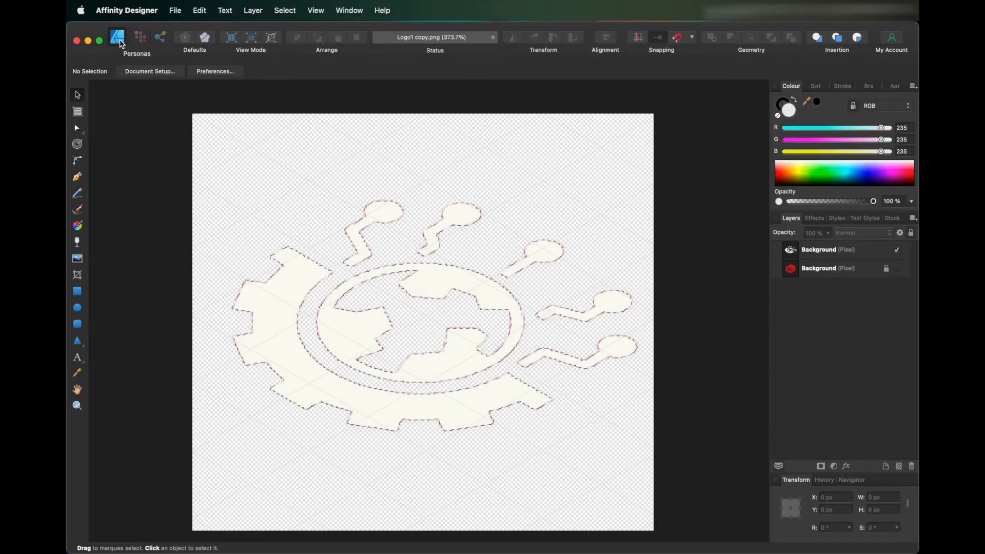
left_click(73, 228)
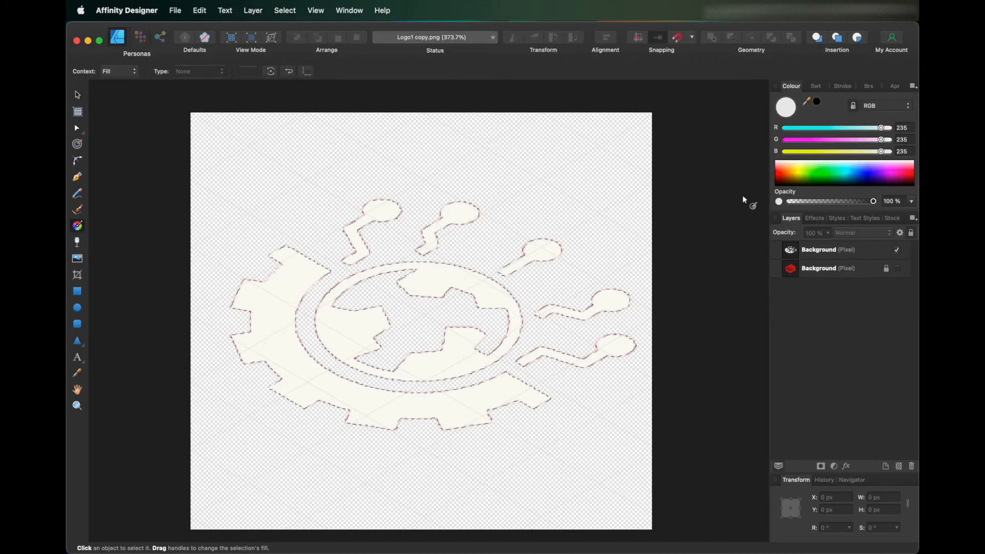
mouse_move(781, 170)
left_mouse_down()
mouse_move(780, 184)
mouse_move(780, 174)
left_mouse_up()
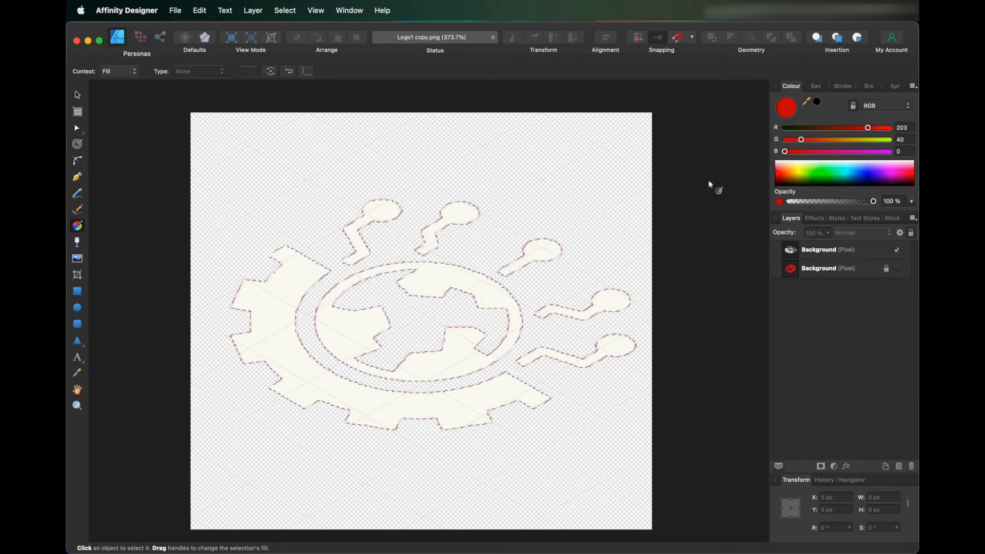
left_click(796, 255)
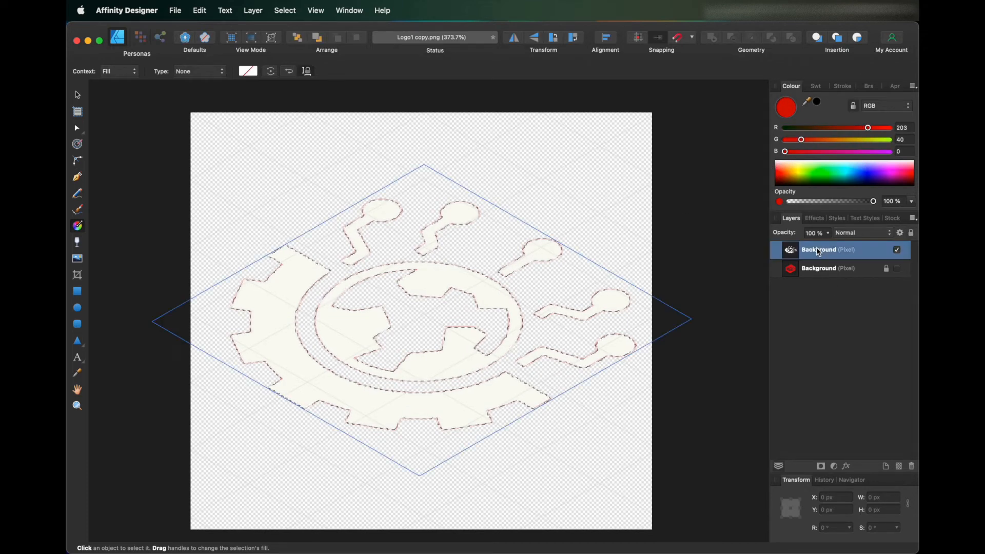
left_click(802, 140)
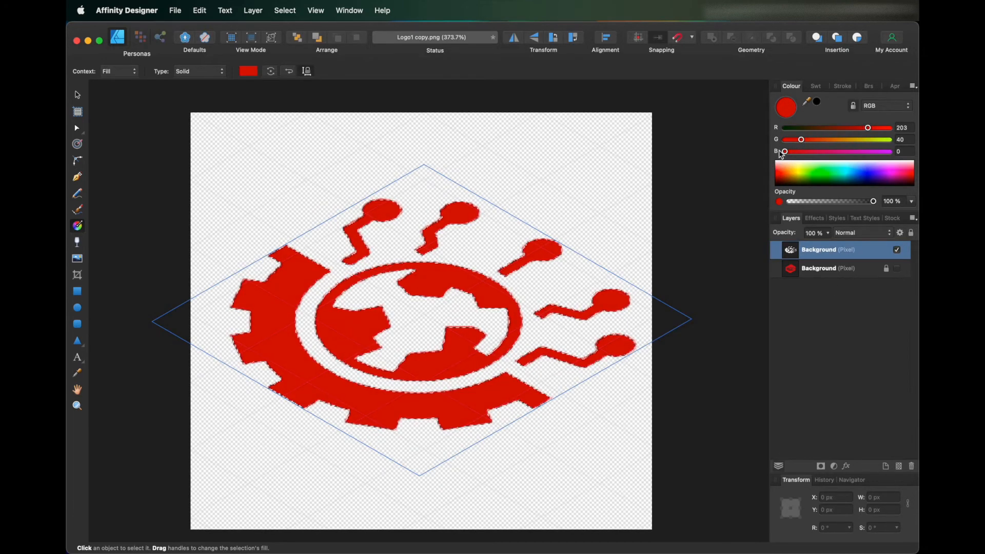
left_click_drag(780, 172, 780, 176)
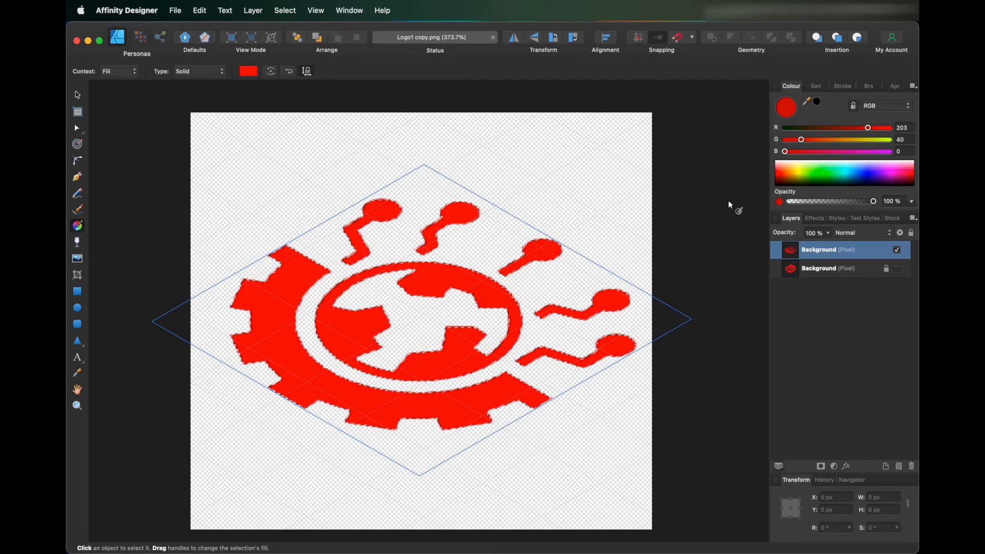
Add a black Outline effect with a 1.7 px radius to the red logo layer and clear the pixel selection.
left_click(815, 219)
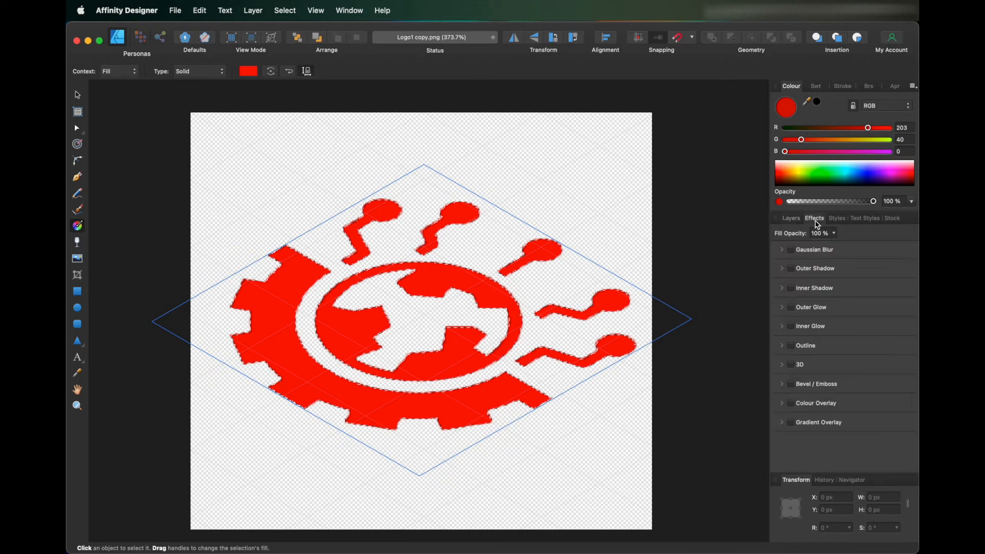
left_click(791, 346)
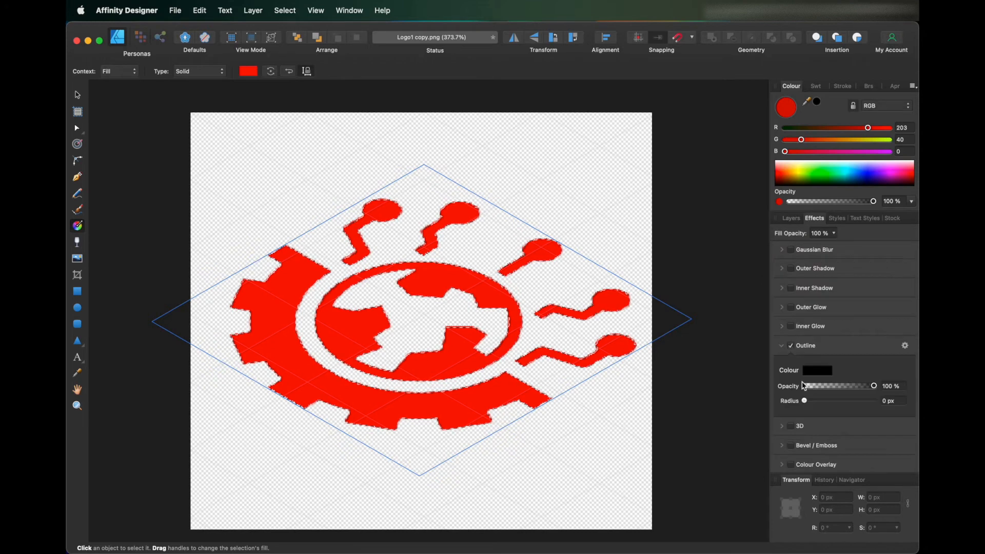
left_click_drag(807, 401, 821, 403)
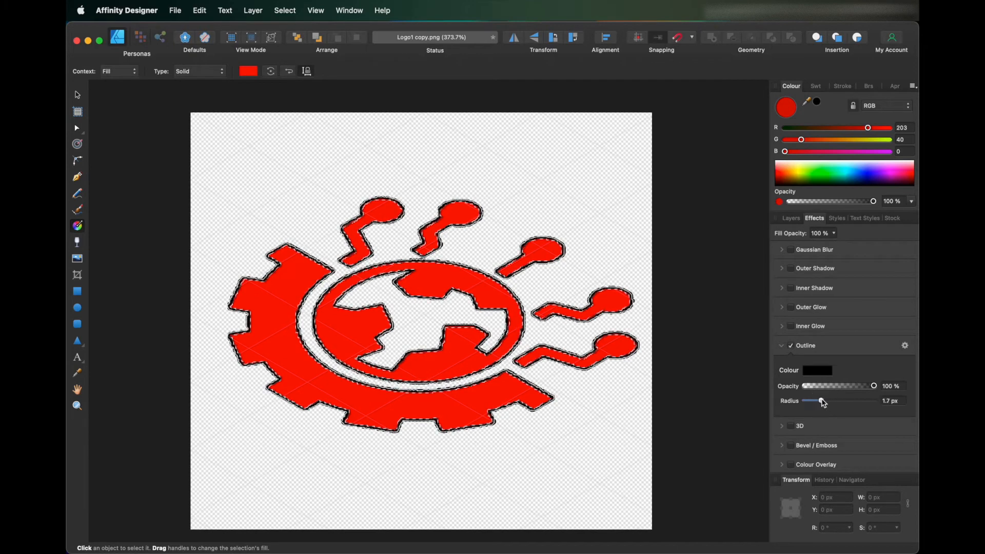
left_click(735, 390)
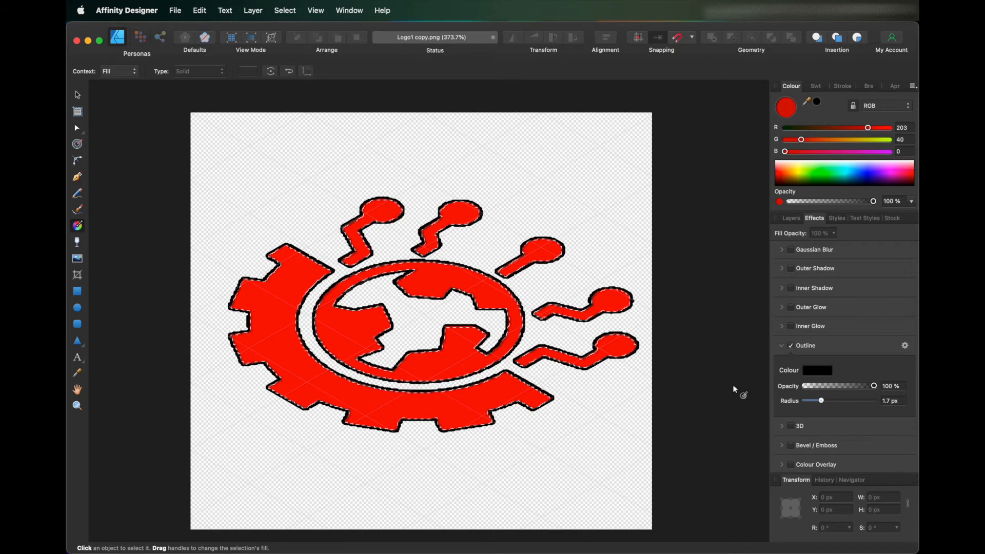
key("super+d")
left_click(76, 97)
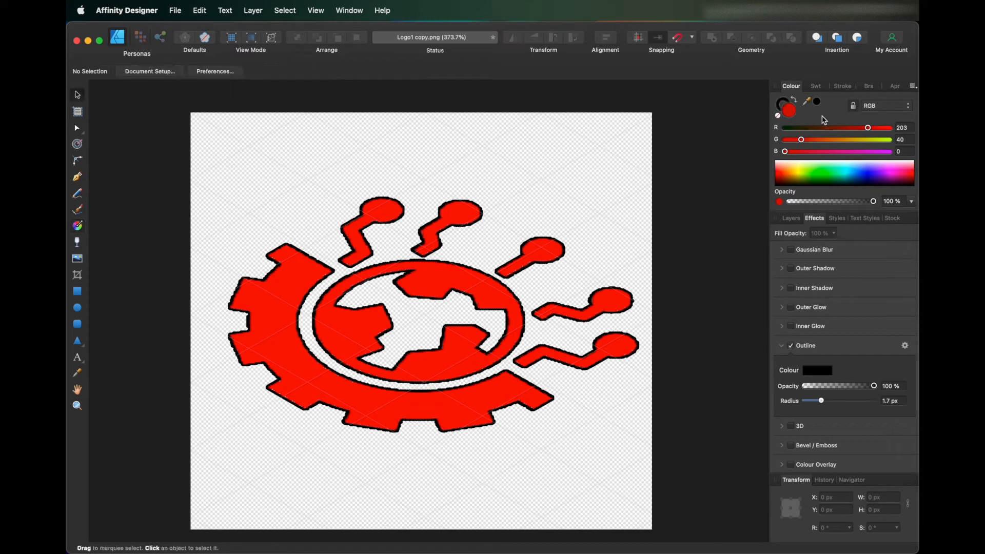
Rename the outlined red logo layer as 1.
left_click(791, 218)
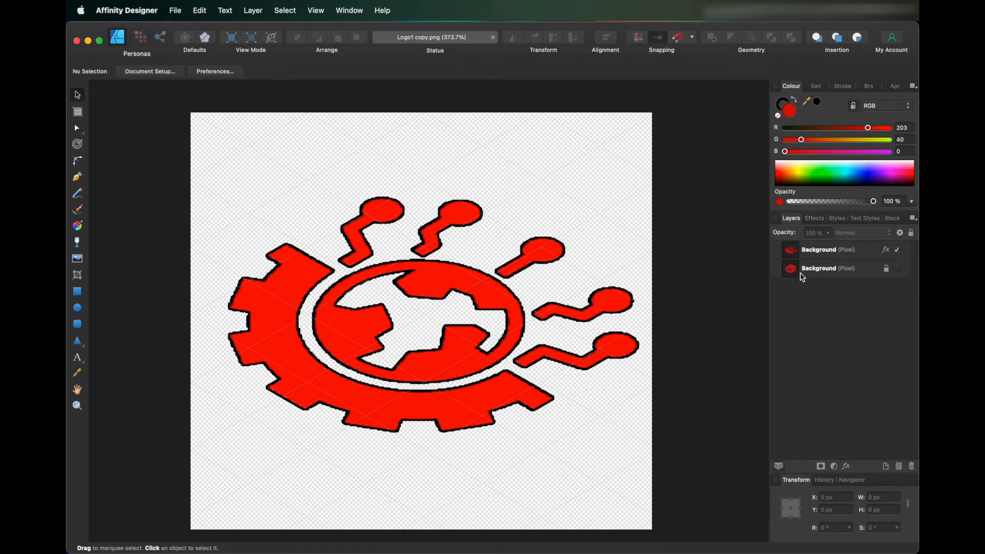
left_click(830, 251)
double_click(830, 251)
type("1")
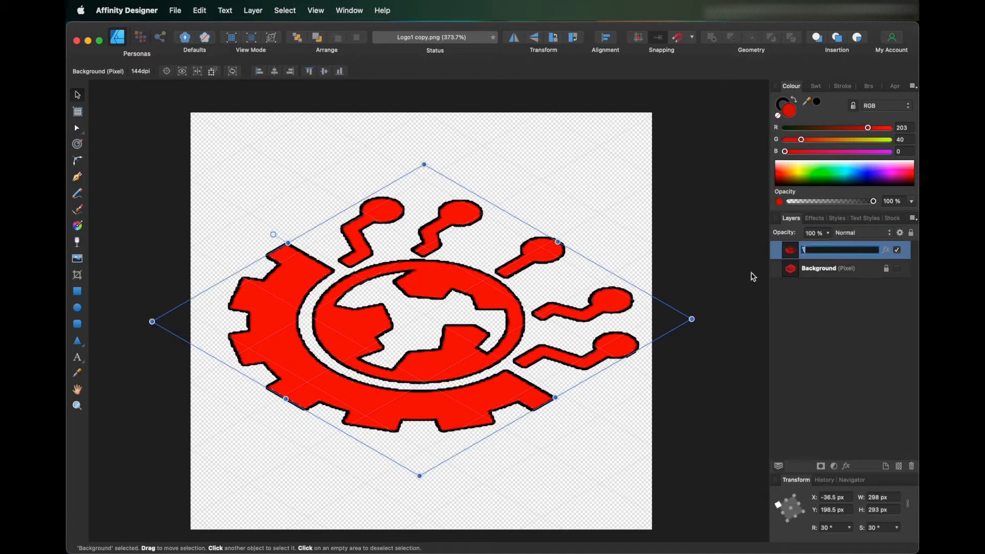
left_click(752, 275)
Duplicate layer 1 and move the copy straight up by about 4 px to start the stack.
left_click(500, 291)
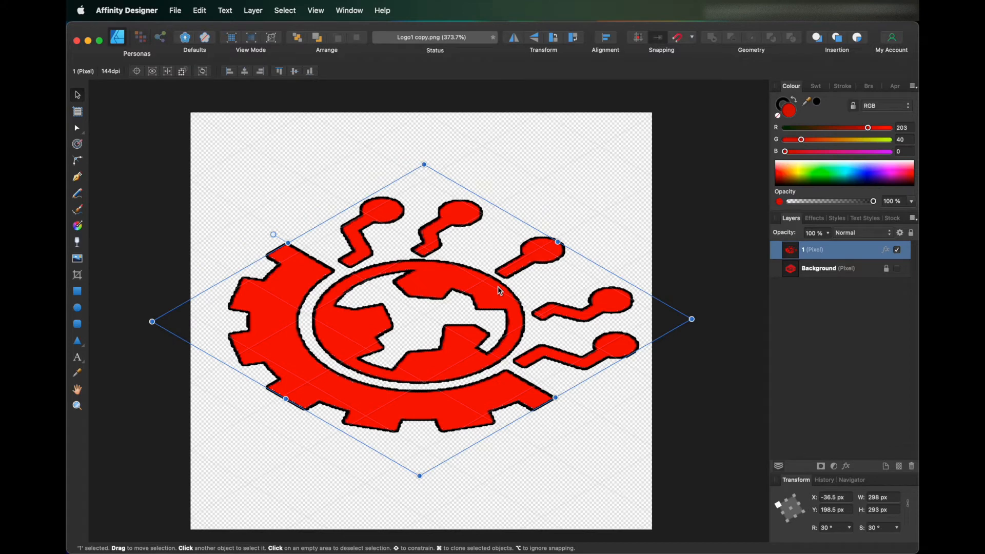
key("super+c")
key("super+v")
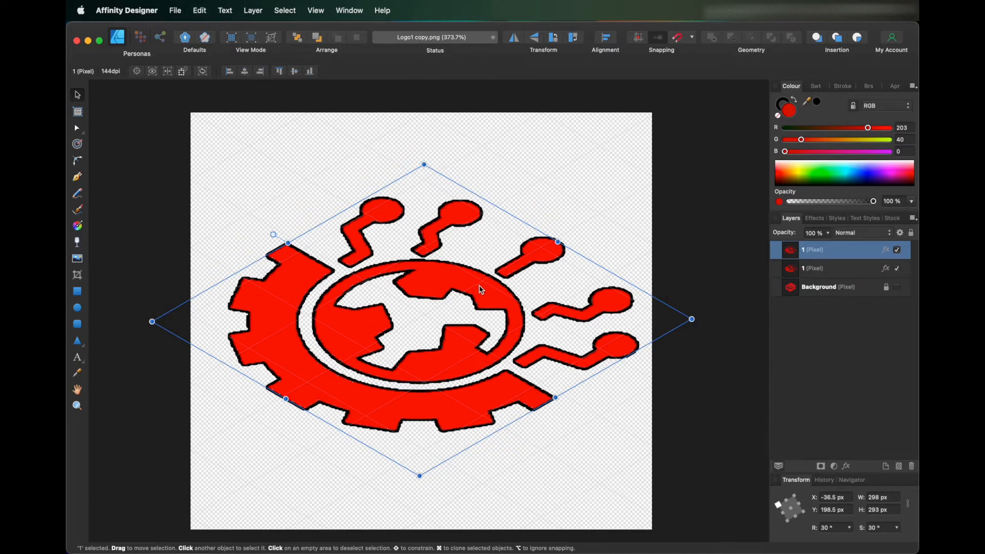
left_click_drag(485, 289, 486, 284)
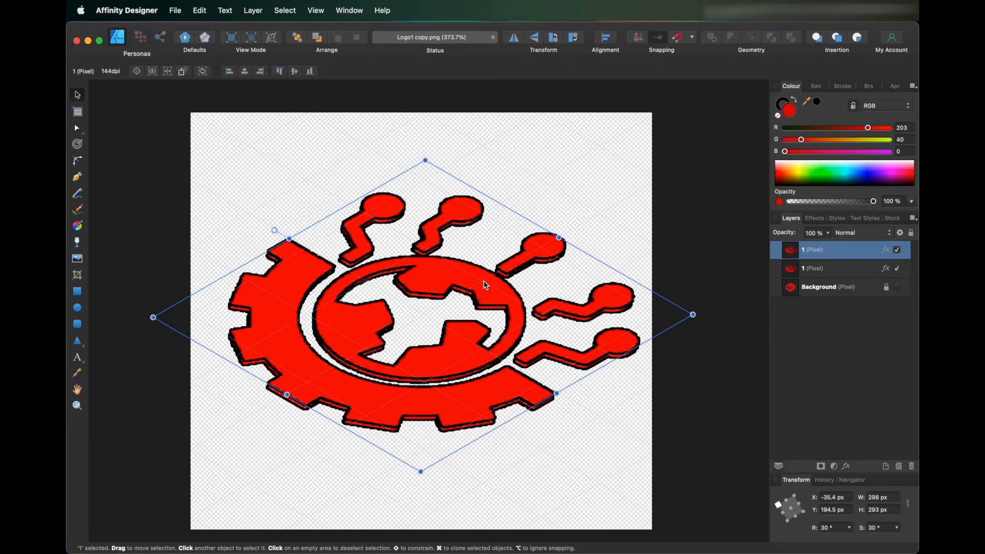
Stack two more copies of the logo on top, moving each slightly up, to Y about 189.8 px and 185.5 px.
left_click(810, 269)
left_click(818, 256)
key("super+c")
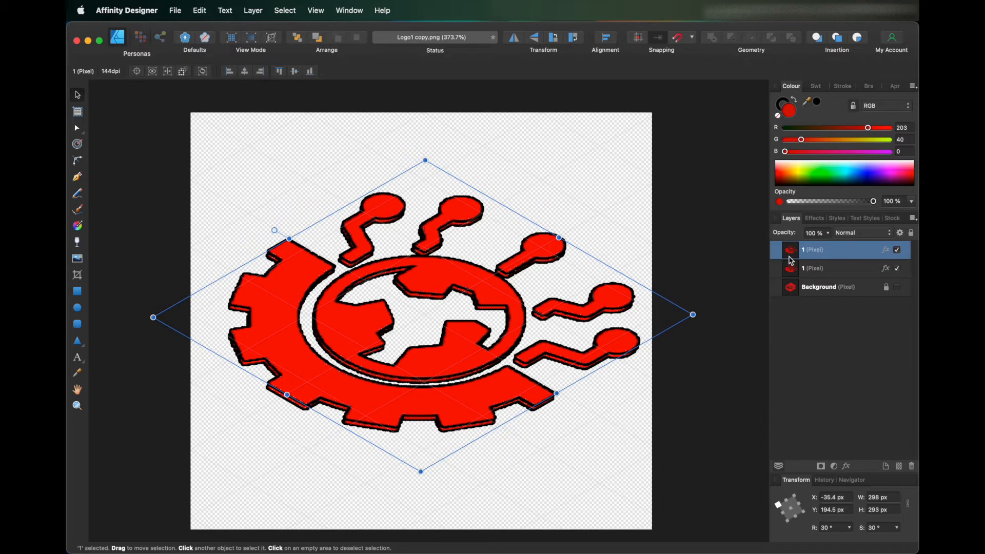
key("super+v")
left_click_drag(499, 292, 497, 287)
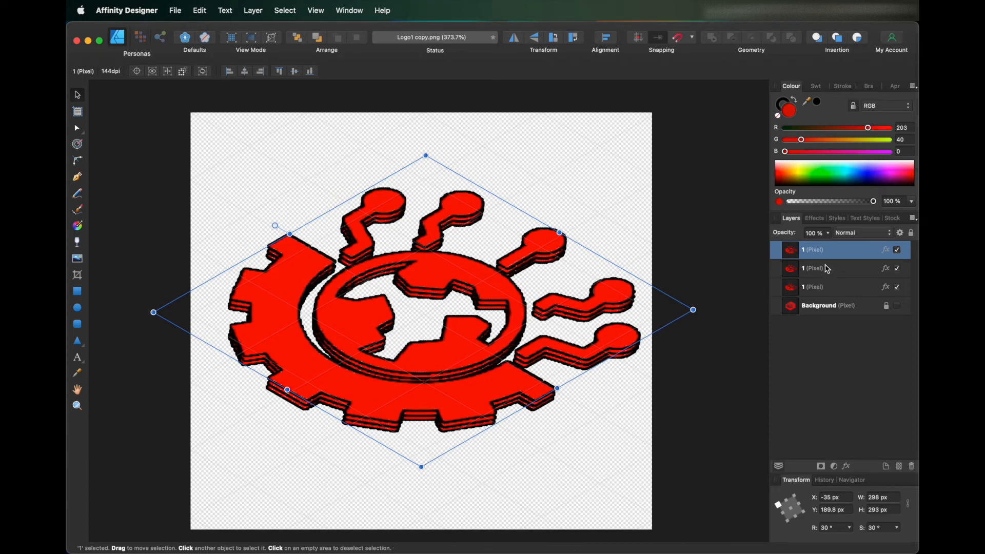
key("super+v")
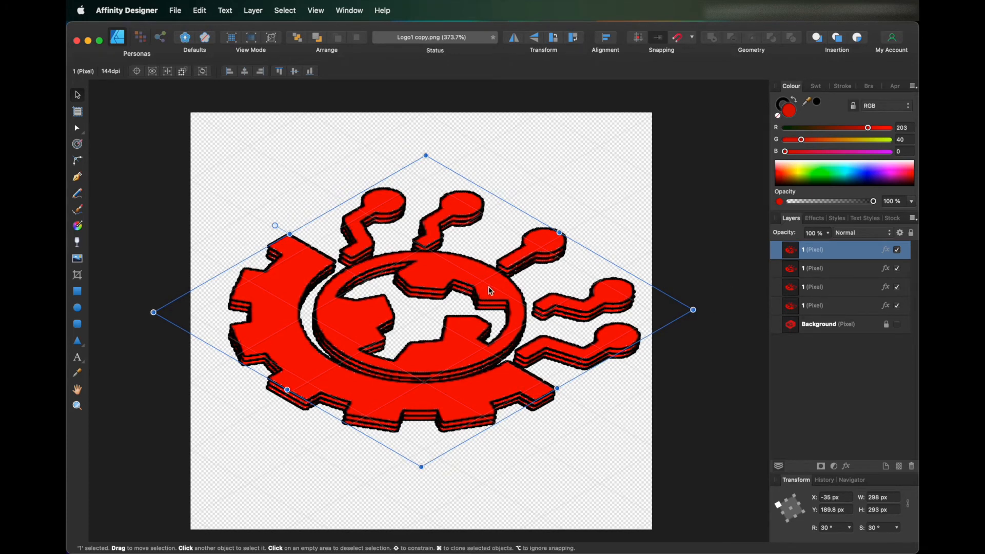
left_click_drag(491, 291, 491, 286)
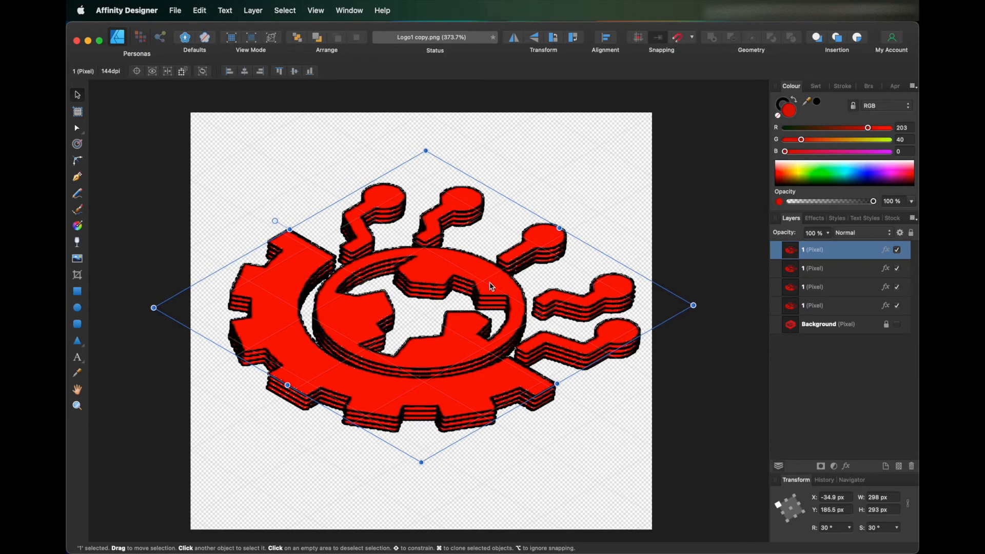
Paste another copy of the logo and raise it to Y about 178.5 px, undoing a first placement.
key("super+v")
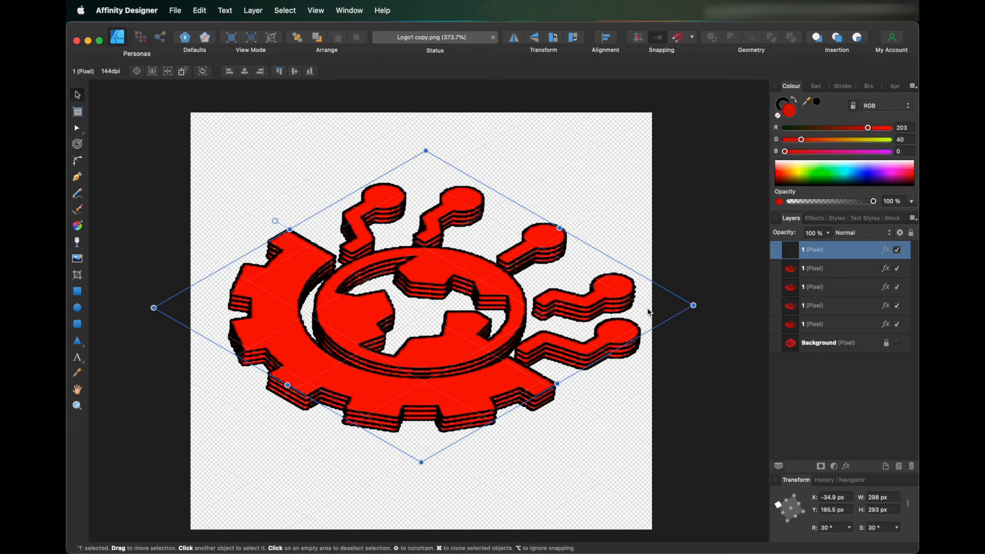
left_click_drag(493, 286, 494, 281)
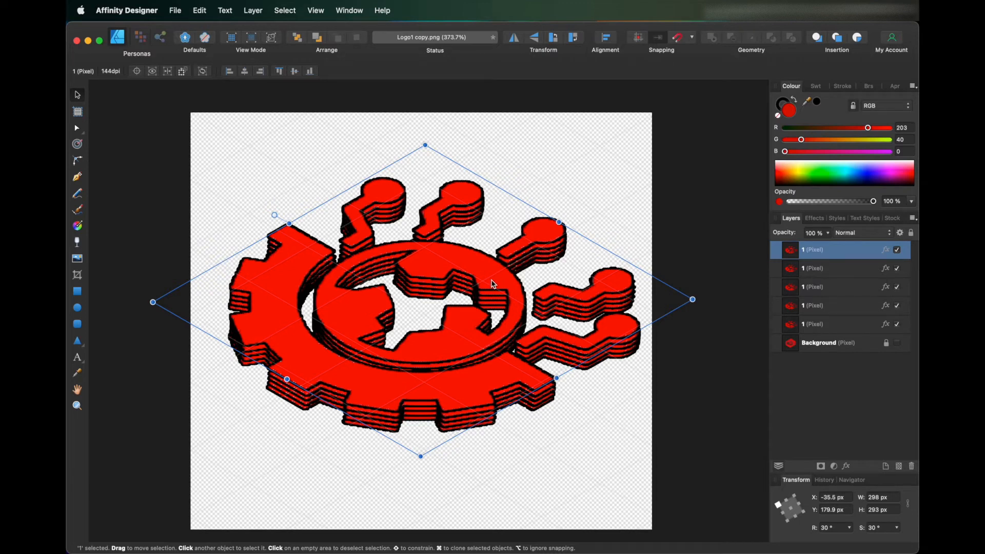
key("super+z")
key("super+z")
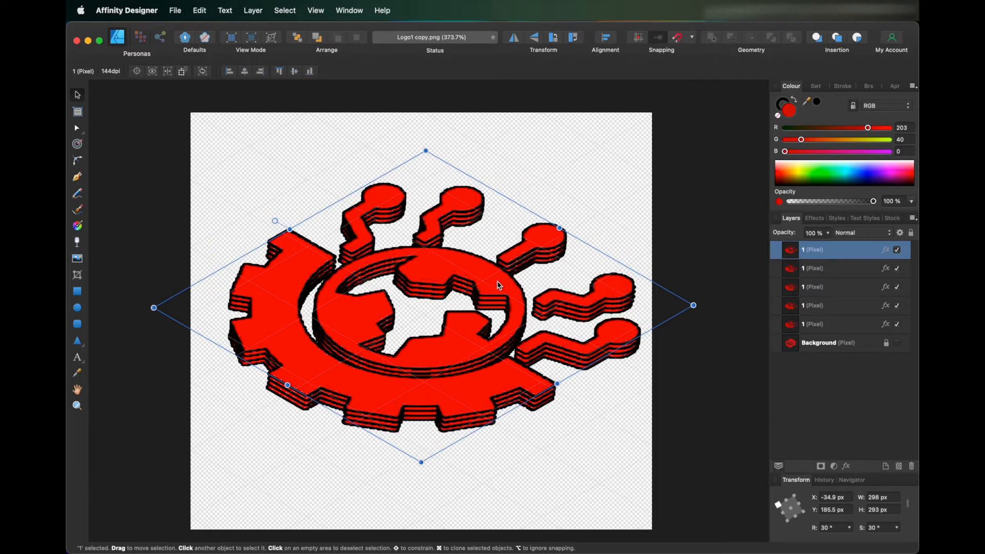
left_click_drag(494, 278, 494, 275)
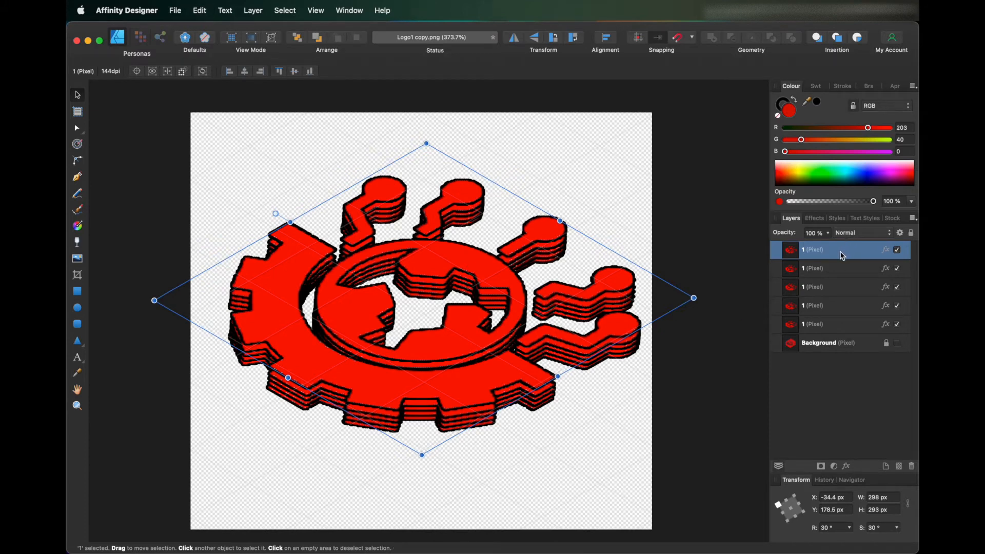
Duplicate the topmost logo copy, raise it to Y about 171.6 px and deselect it.
key("super+j")
left_click_drag(488, 278, 489, 270)
left_click(676, 395)
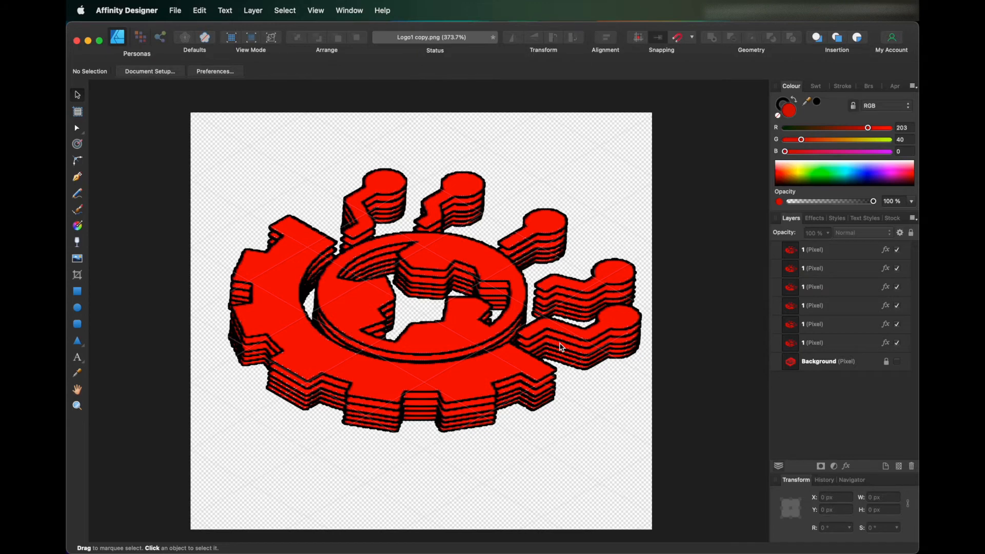
scroll(391, 285, "down", 5)
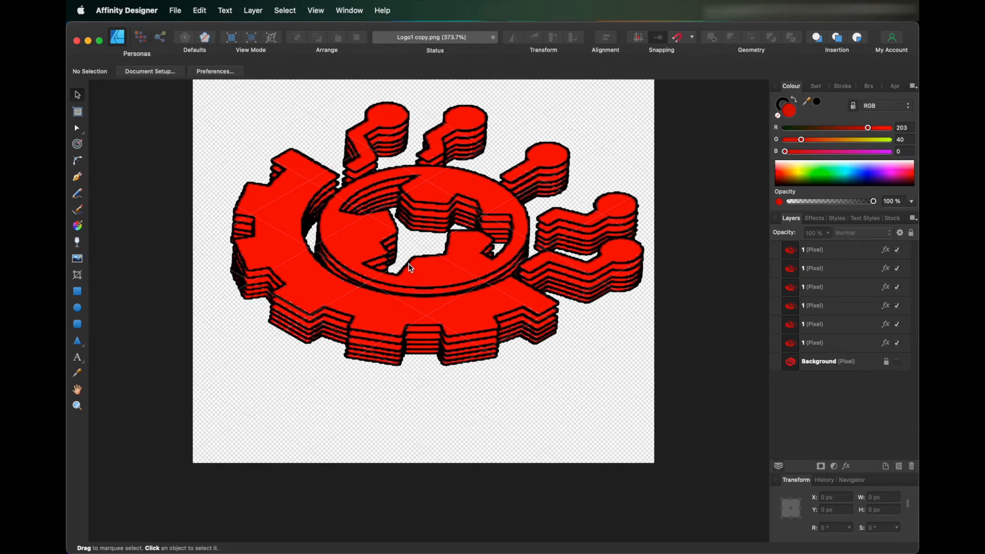
scroll(410, 267, "up", 4)
scroll(411, 267, "right", 4)
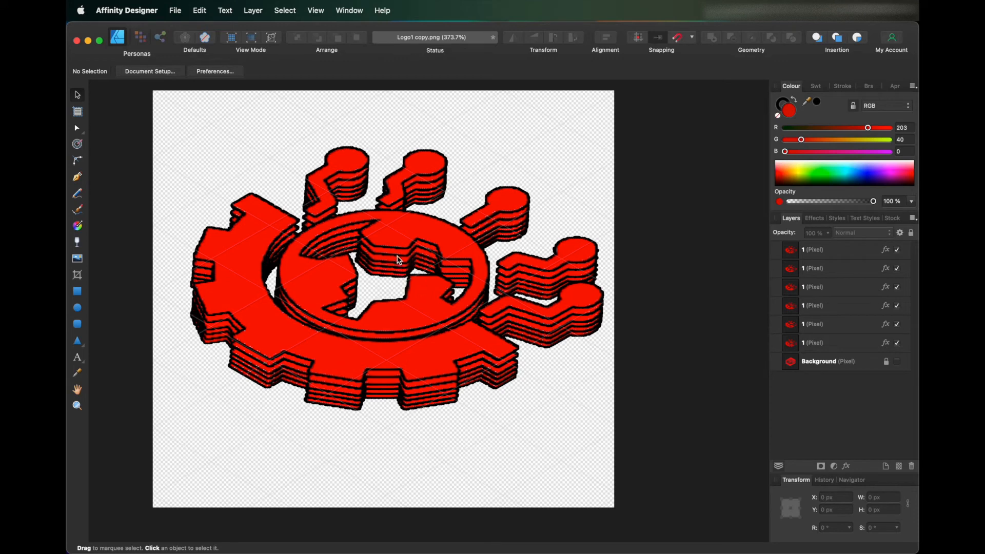
left_click(820, 219)
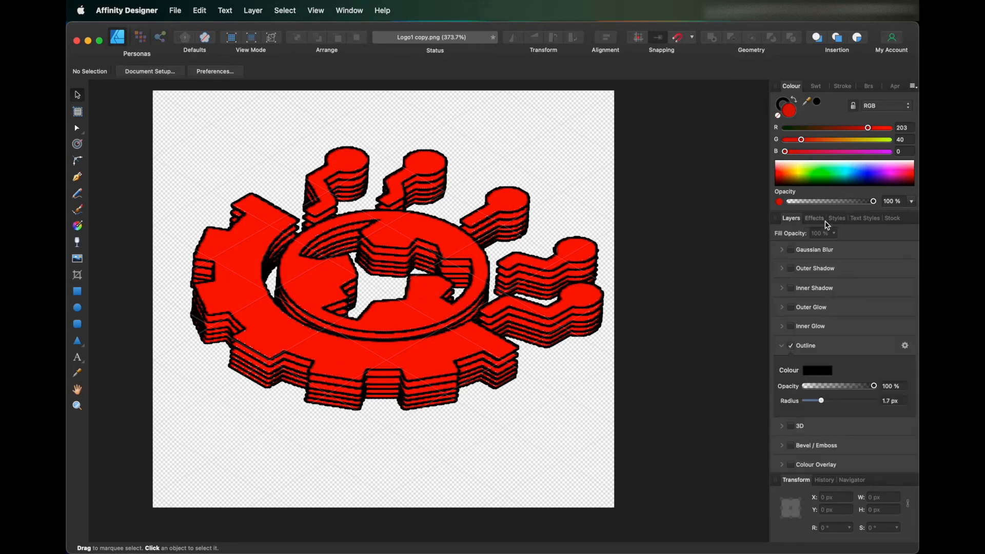
left_click(795, 347)
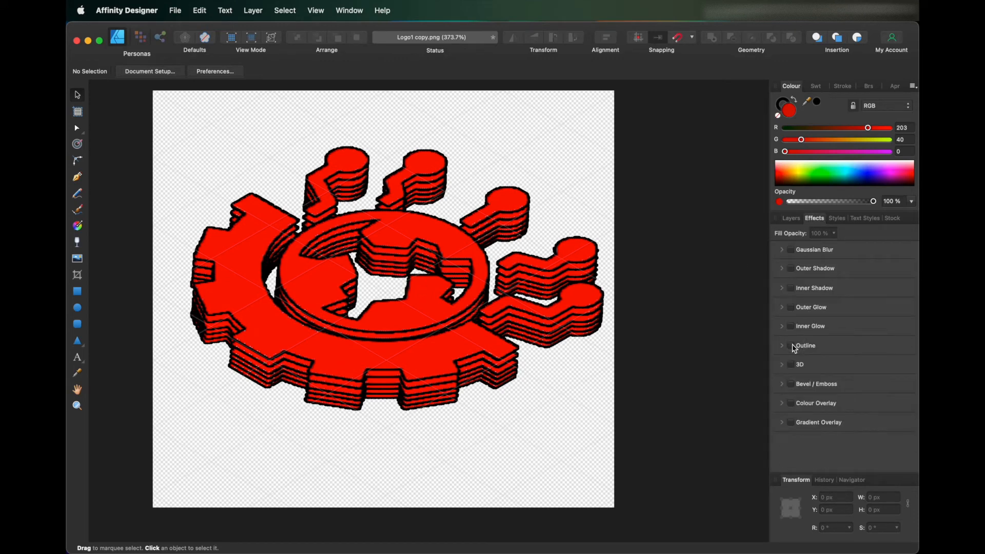
left_click(795, 347)
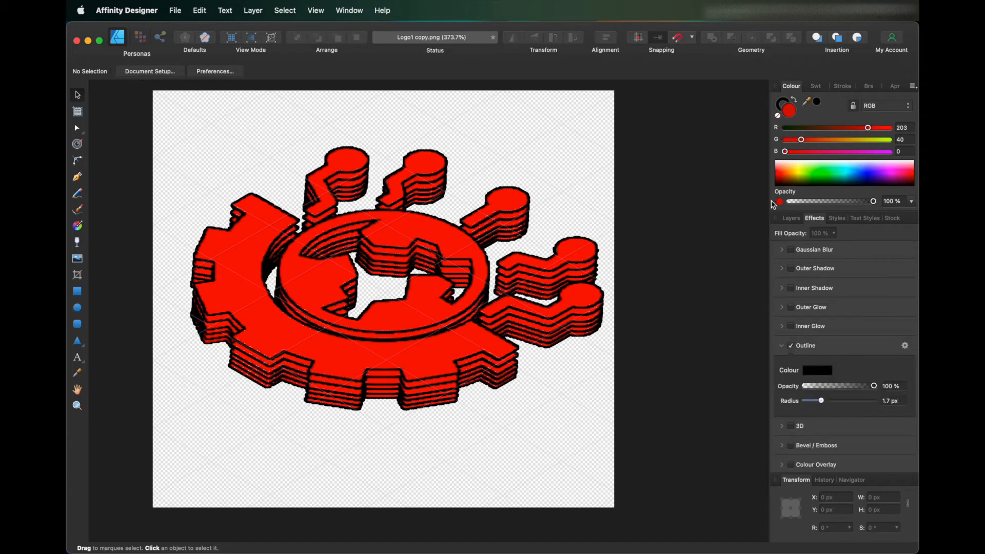
Select all six stacked logo layers named 1 and turn off their Outline effect.
left_click(790, 220)
left_click(821, 249)
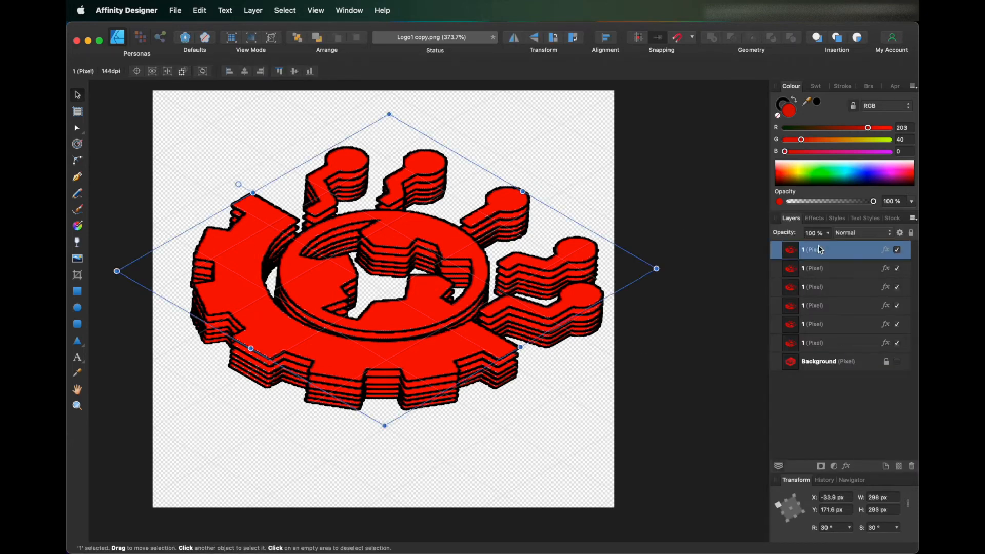
key("ctrl+super+space")
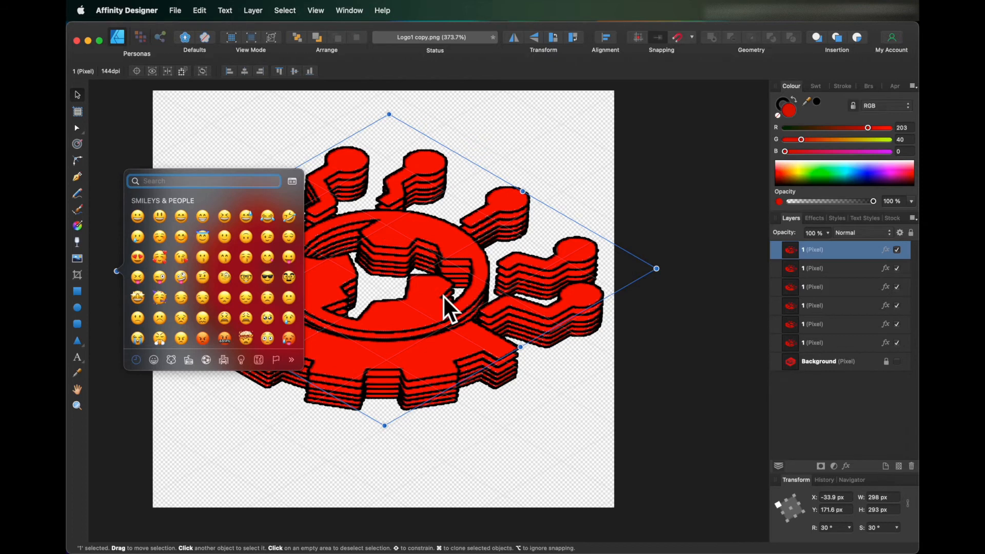
left_click(379, 250)
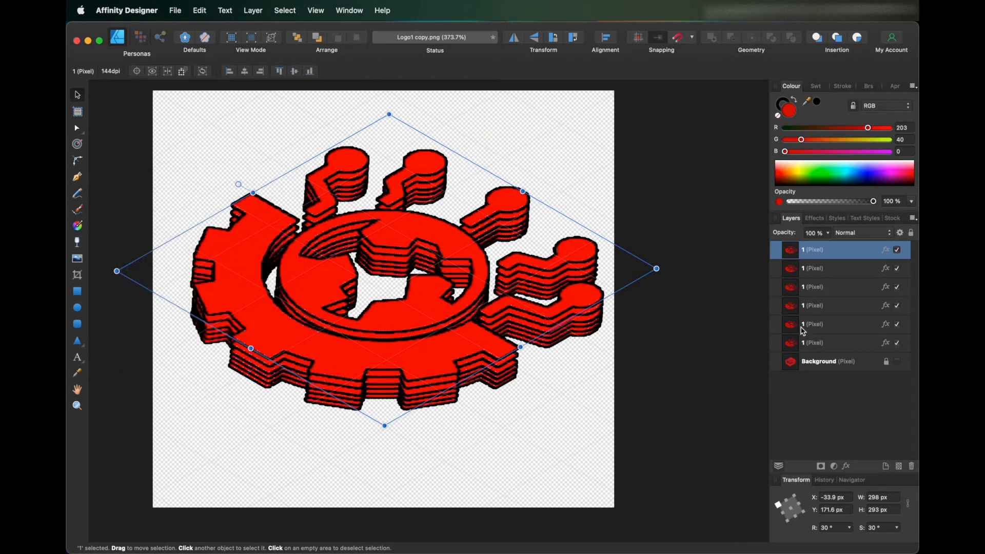
left_click(826, 341, "shift")
left_click(818, 225)
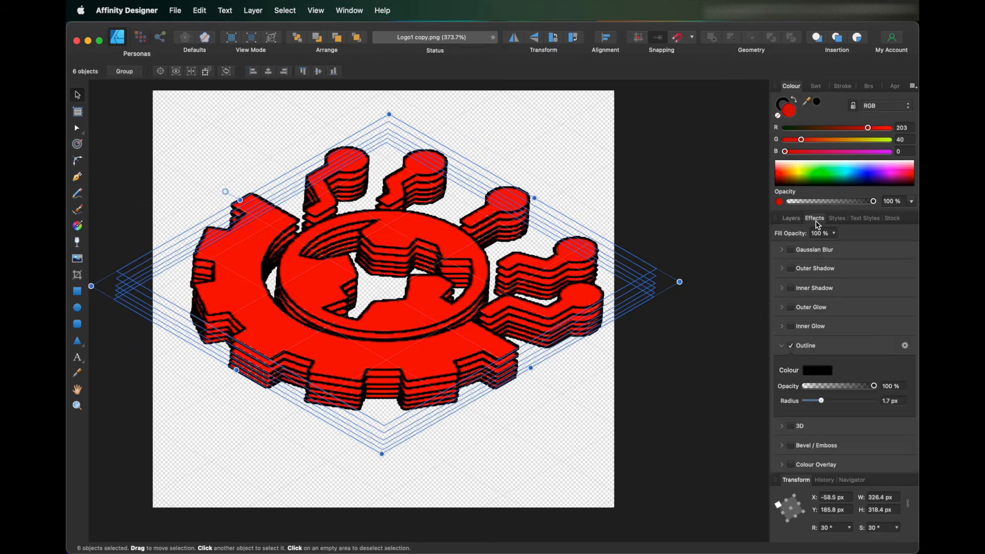
left_click(793, 346)
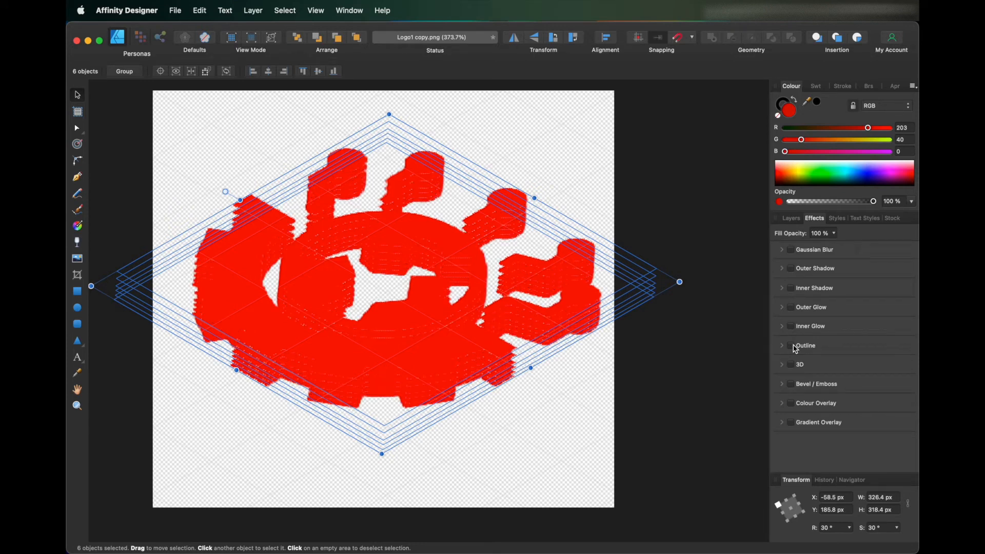
Turn the Outline effect back on for the six stacked logo layers and deselect them.
left_click(793, 346)
left_click(720, 343)
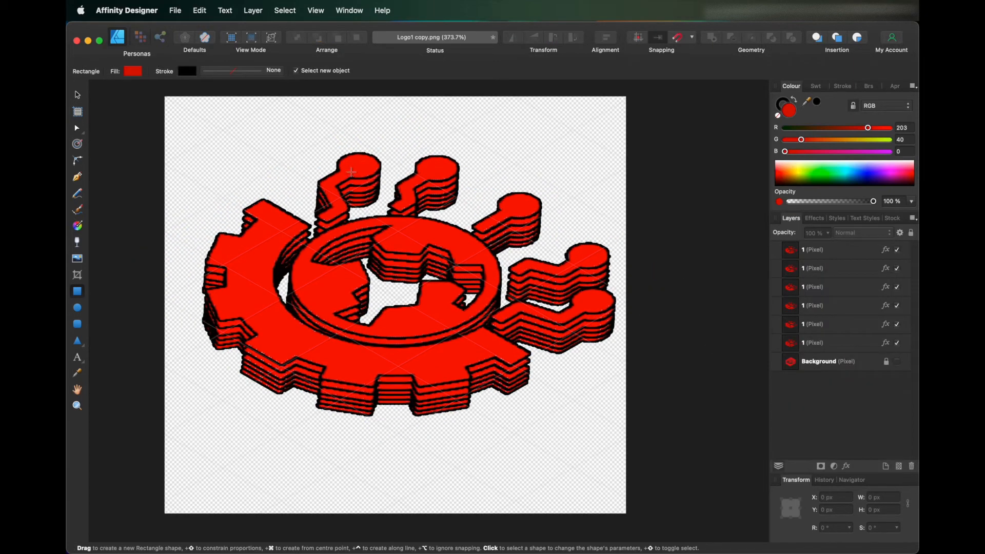
Draw a rectangle about 420 × 344 px over the artwork and fill it white.
scroll(91, 242, "right", 1)
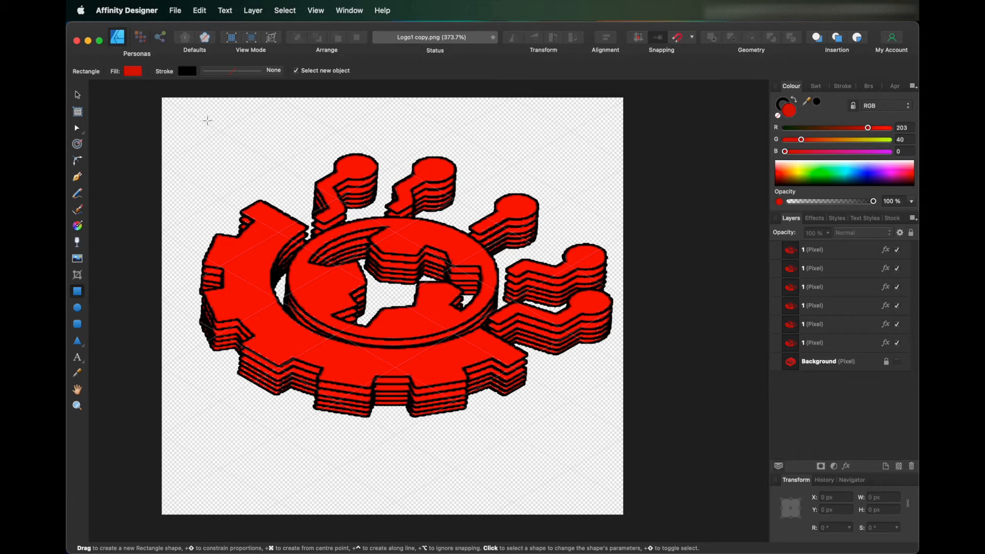
left_click_drag(169, 105, 612, 468)
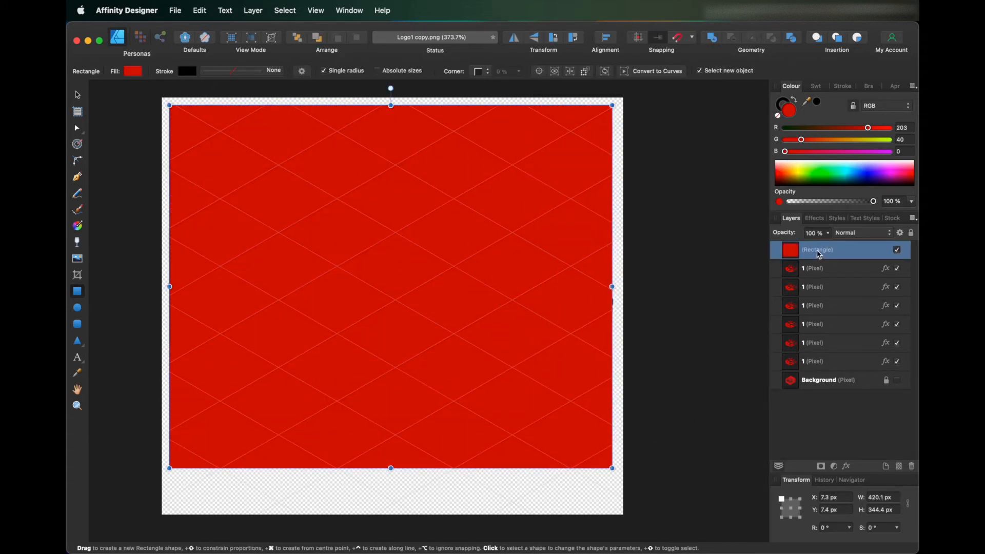
left_click_drag(916, 163, 776, 160)
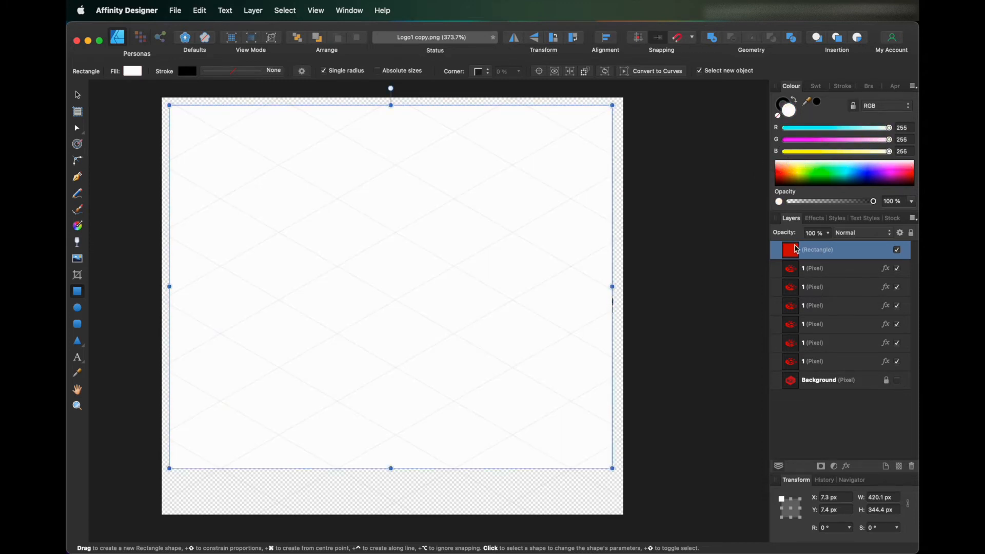
Move the white rectangle between the lowest logo layer and the Background layer, undoing a first placement nested inside a logo layer.
left_click_drag(820, 252, 825, 369)
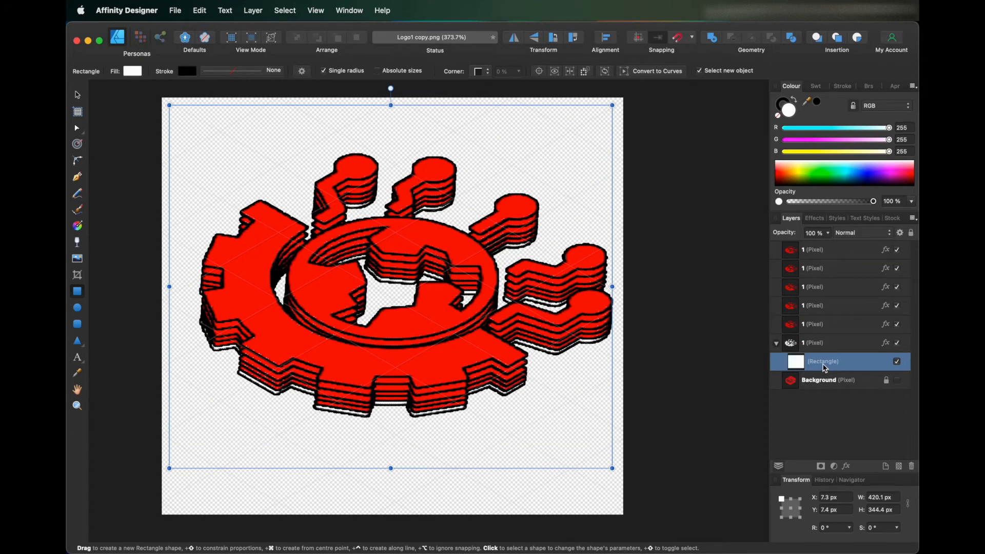
key("super+z")
left_click_drag(842, 253, 777, 378)
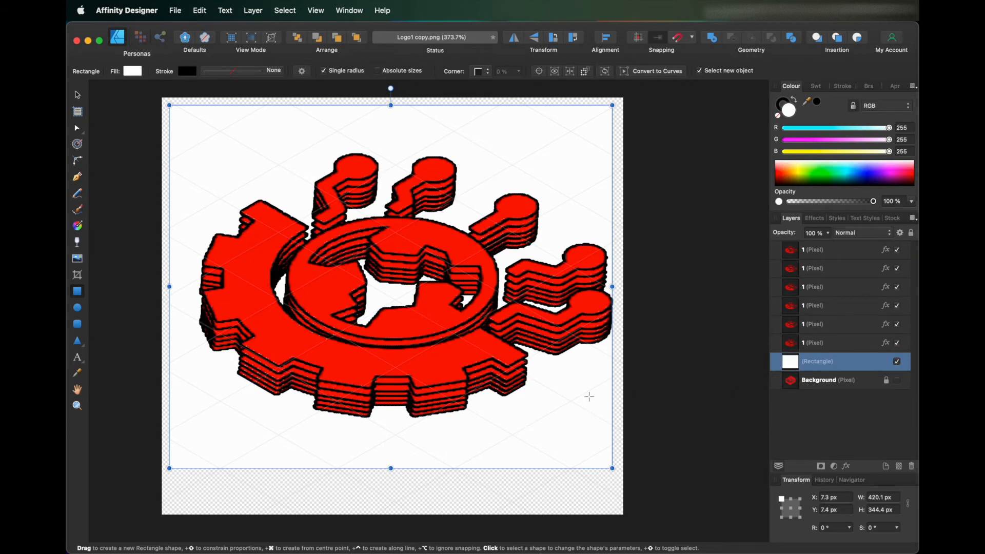
Enlarge the white rectangle past the canvas edges to about 462 × 411 px.
left_click_drag(613, 468, 627, 493)
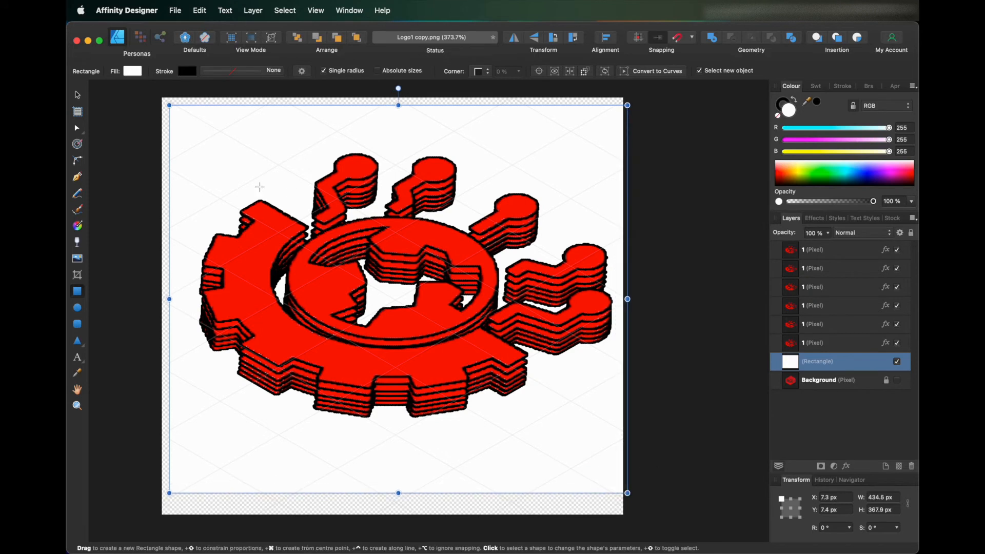
left_click_drag(169, 105, 140, 95)
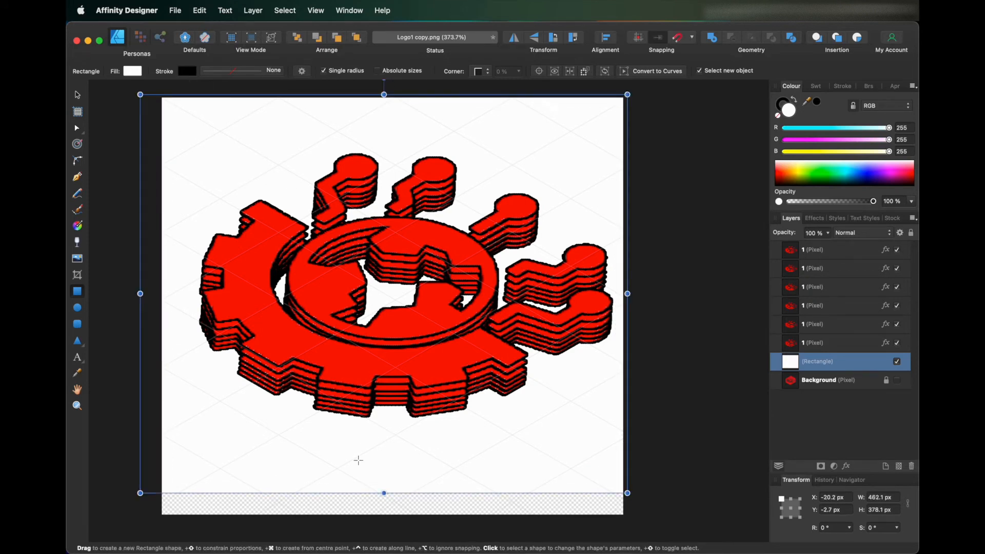
left_click_drag(383, 493, 384, 527)
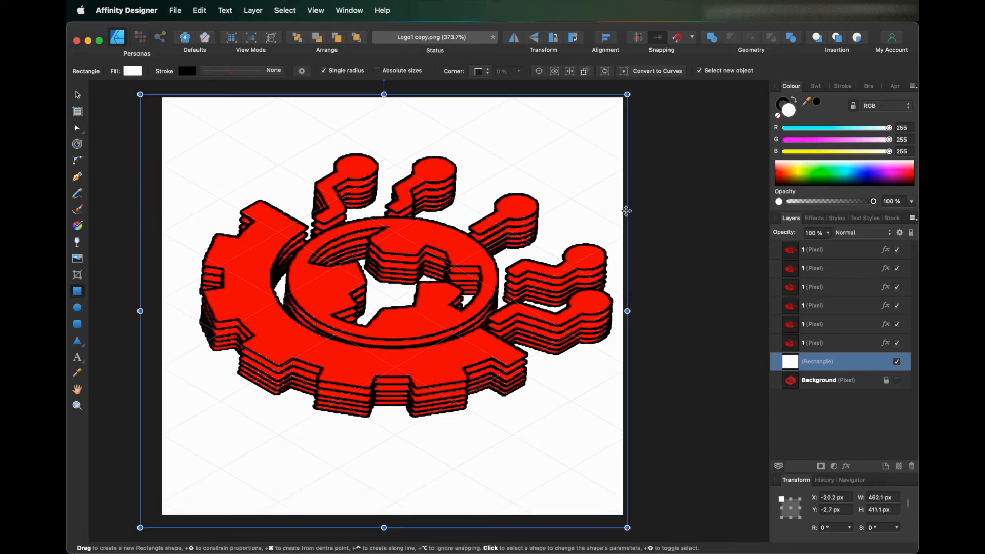
Hide the isometric grid and extend the white rectangle's upper-right corner to make it about 468 × 413.5 px.
scroll(656, 173, "left", 1)
left_click(317, 11)
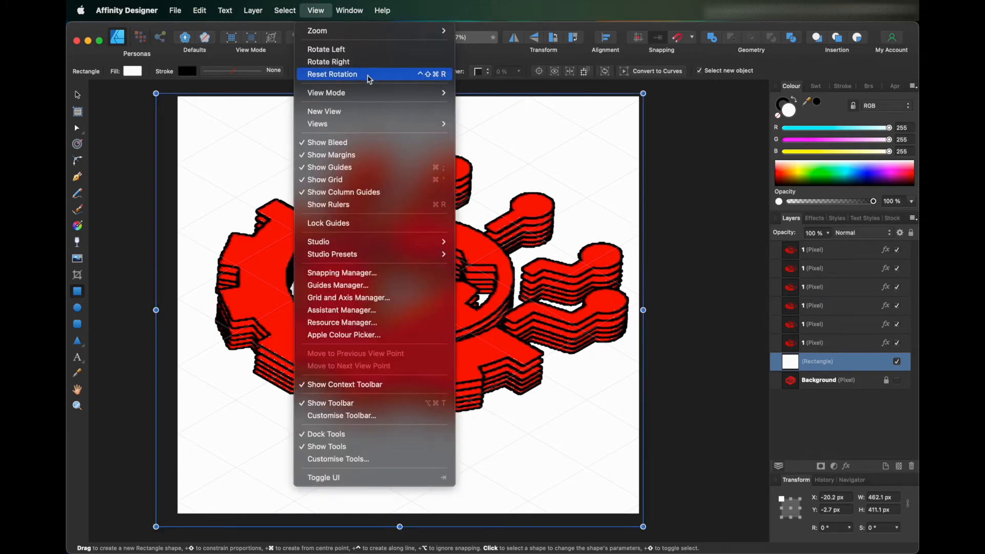
left_click(385, 179)
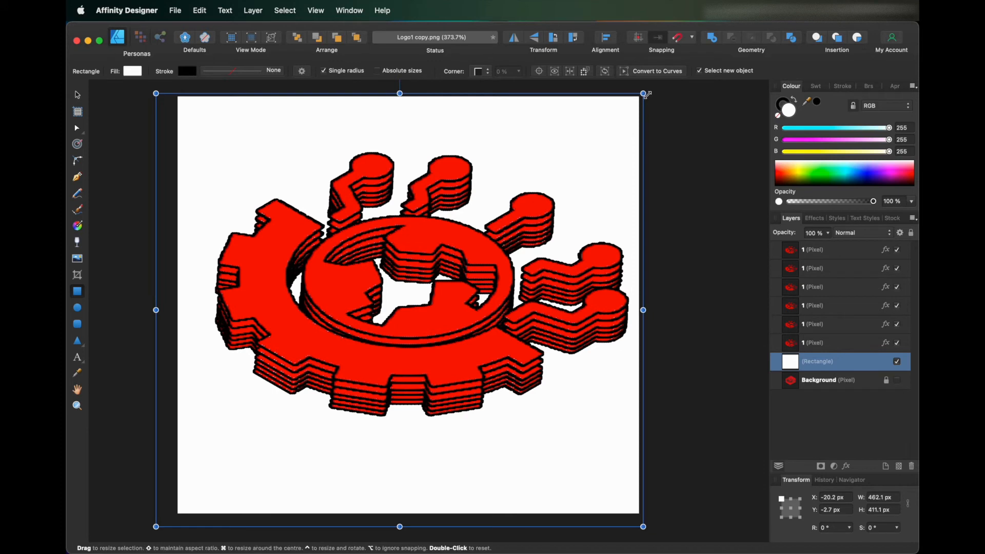
left_click_drag(647, 94, 654, 93)
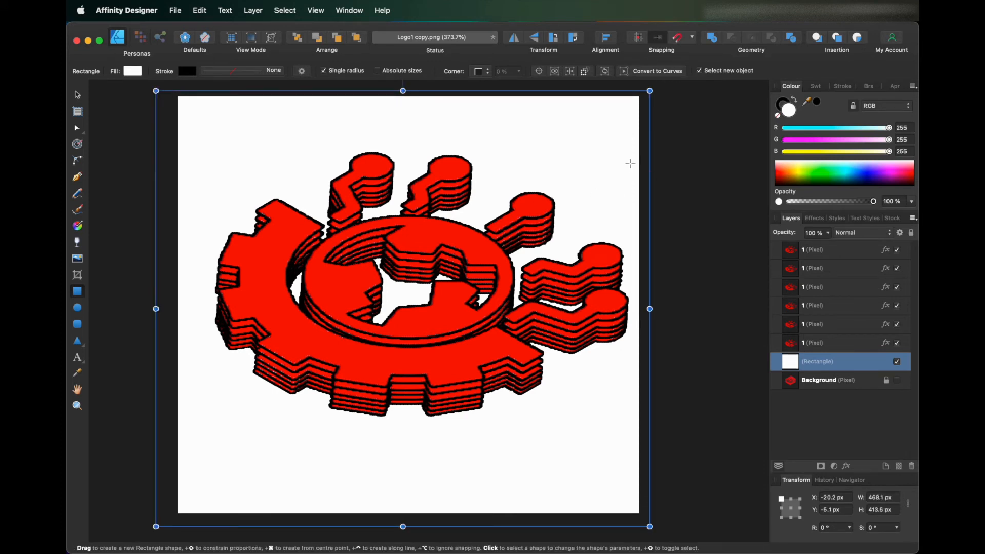
scroll(631, 164, "right", 2)
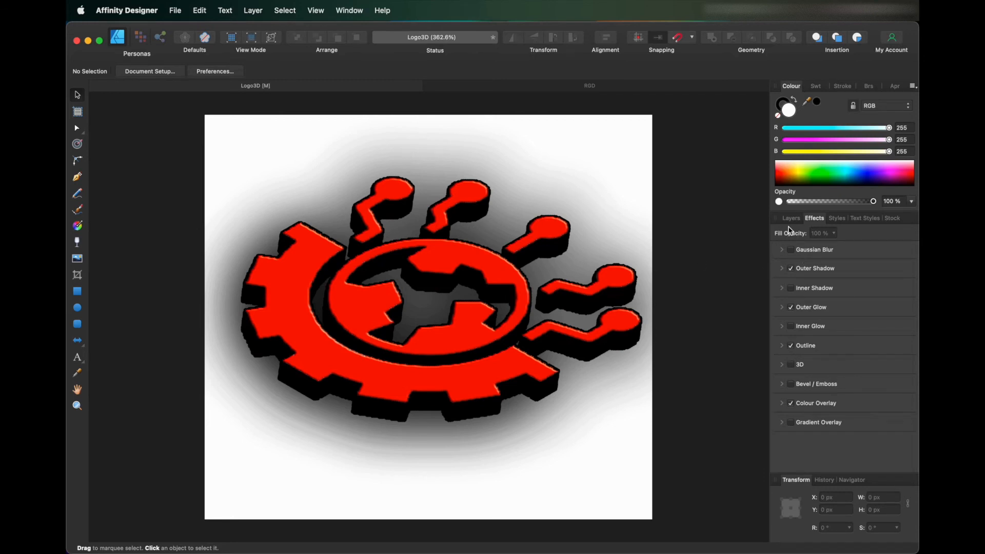
In the Logo3D document, select the ten black logo layers beneath the red top layer and show their effects.
left_click(790, 218)
left_click(814, 258)
left_click(814, 268)
scroll(804, 396, "down", 1)
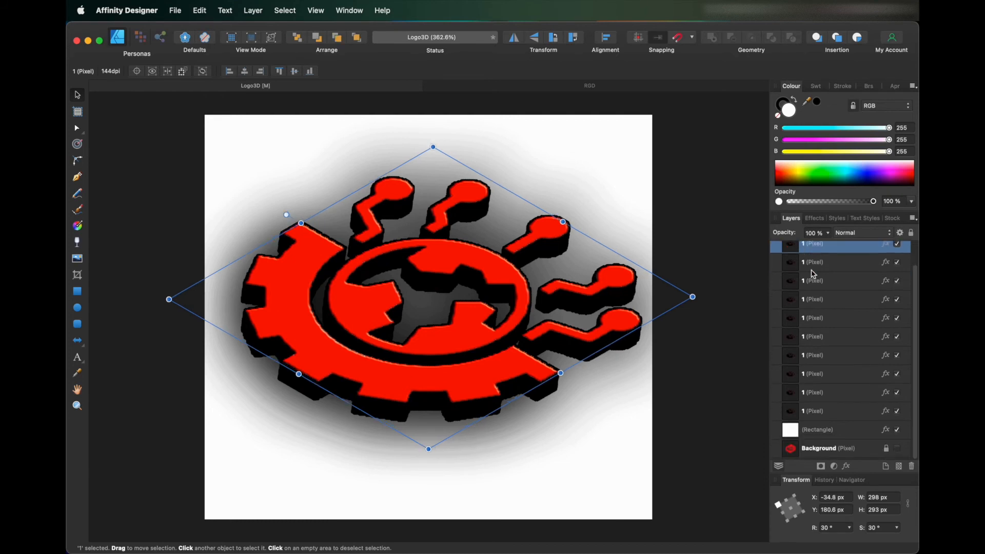
left_click(824, 414, "shift")
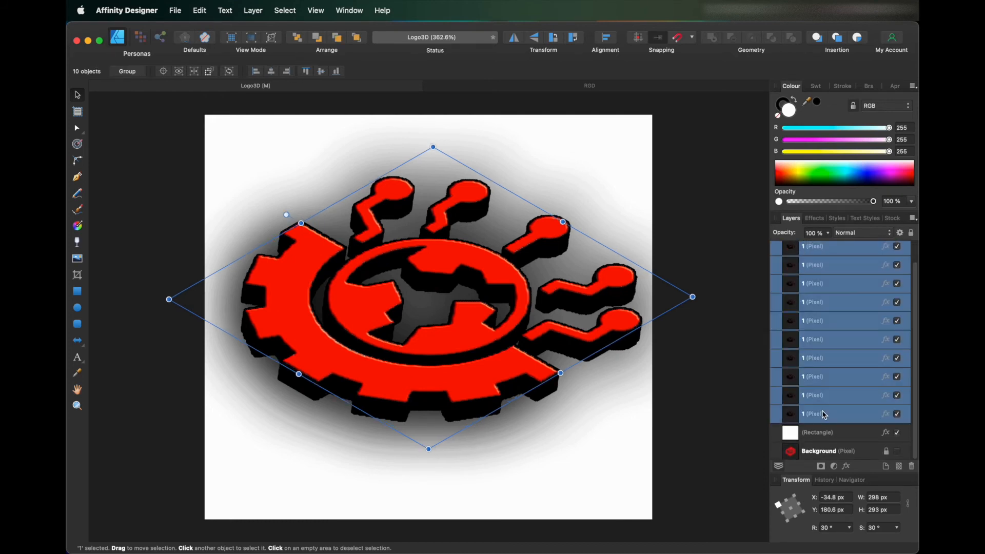
scroll(822, 339, "up", 1)
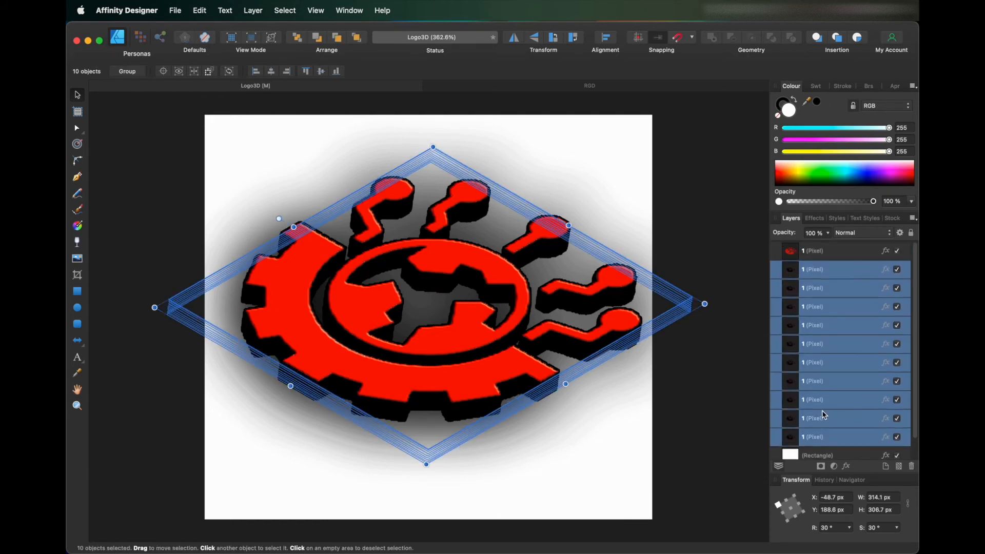
left_click(815, 218)
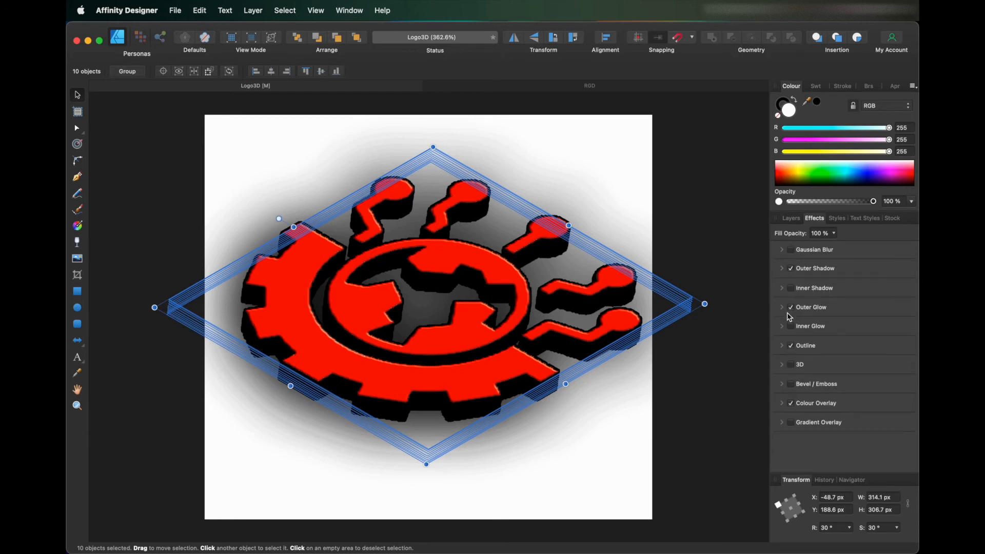
Try the selected layers without Outer Glow, Outline and Outer Shadow, undo the three changes and deselect.
left_click(792, 307)
left_click(793, 269)
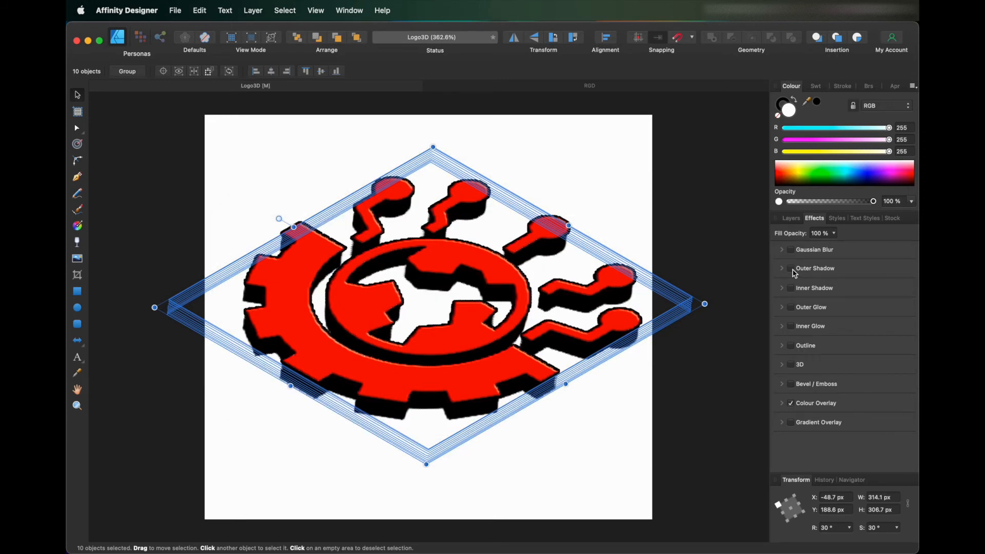
key("super+z")
key("super+z")
key("super+z")
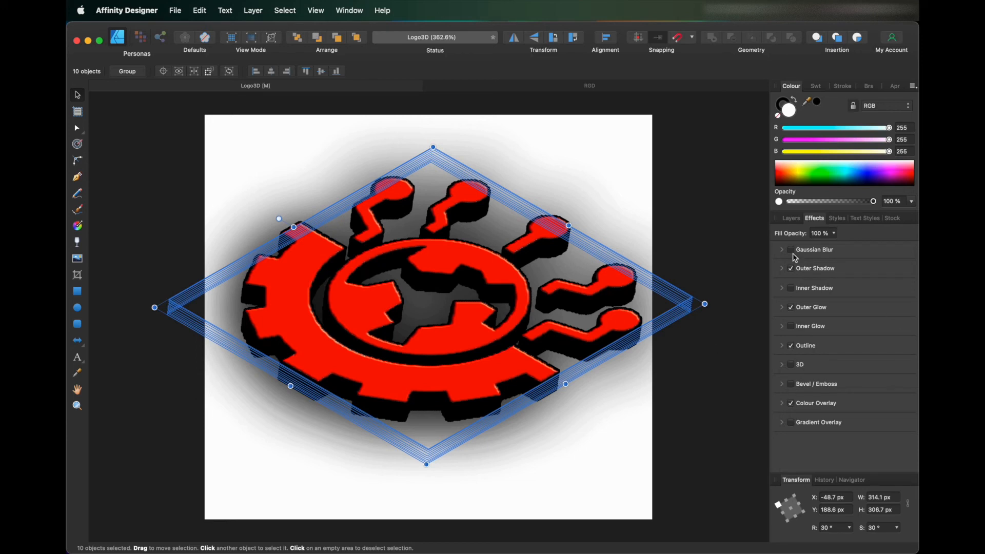
left_click(703, 224)
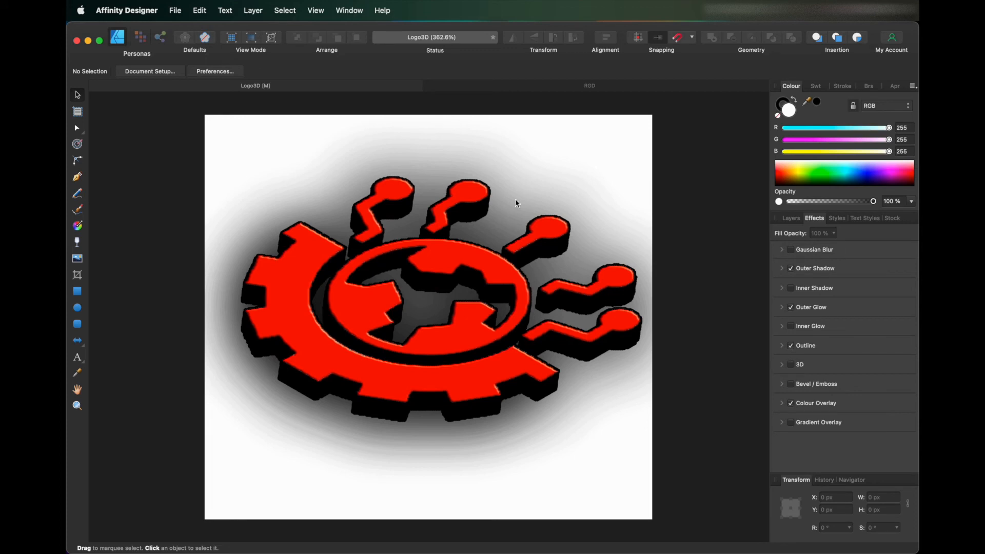
Switch to the RGD document and examine the layers stacked inside its lettering group.
left_click(564, 84)
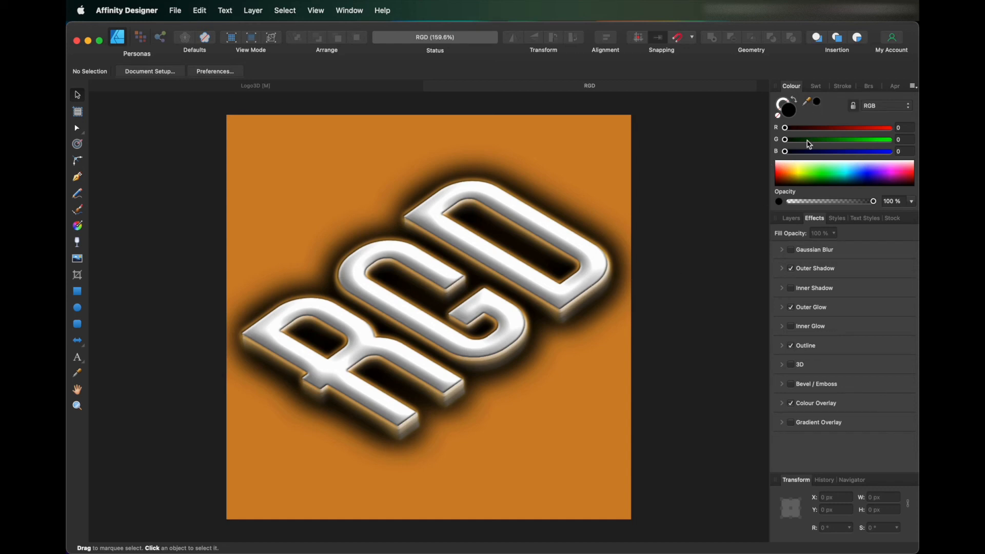
left_click(792, 219)
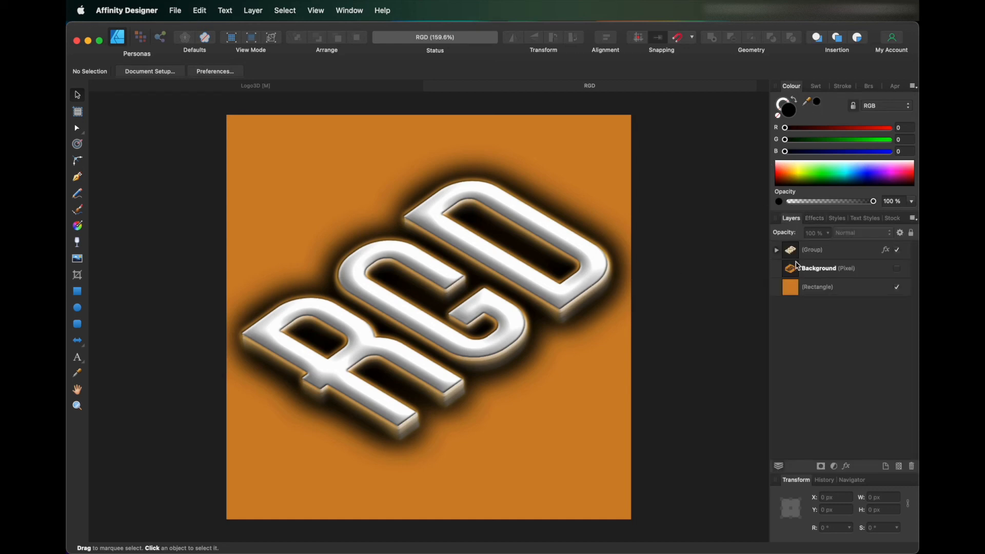
left_click(777, 250)
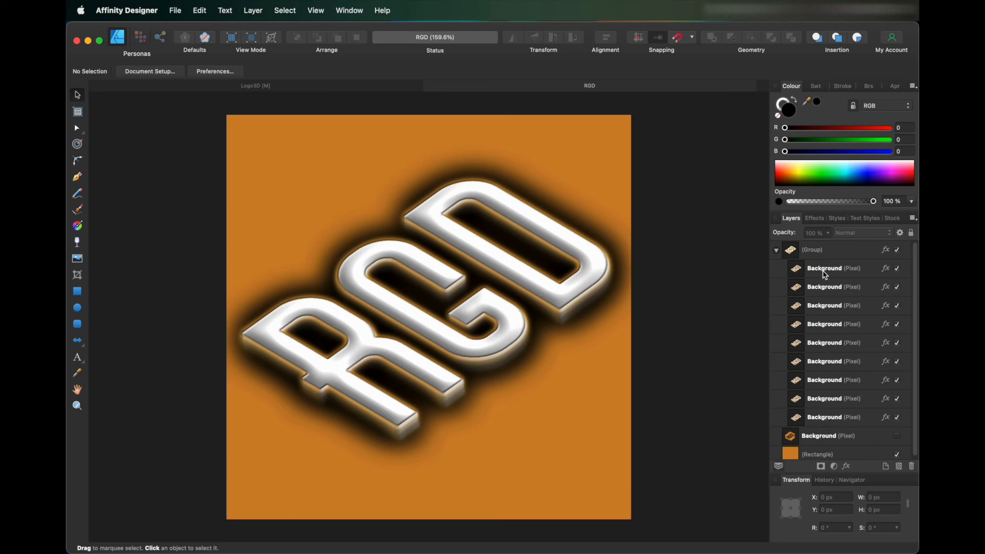
left_click(776, 251)
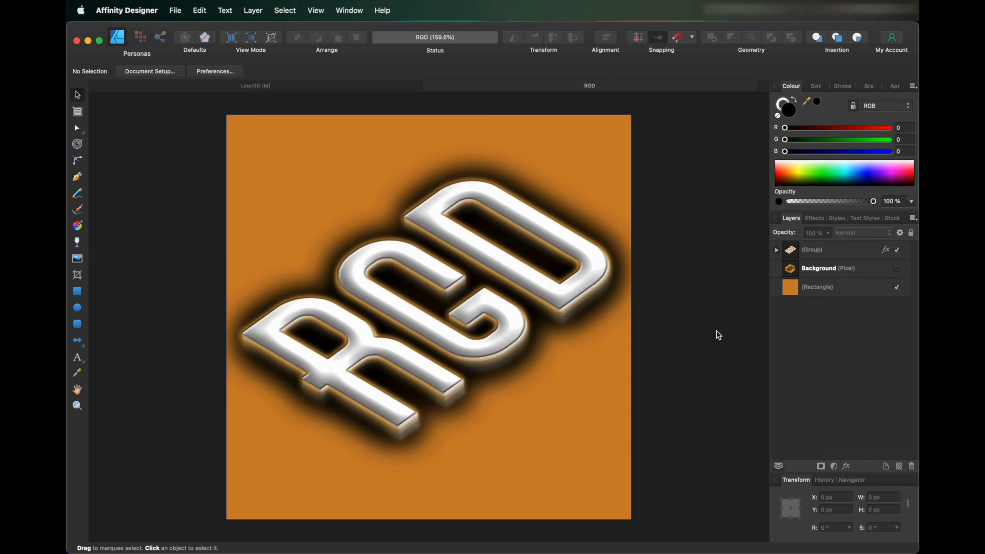
left_click(816, 222)
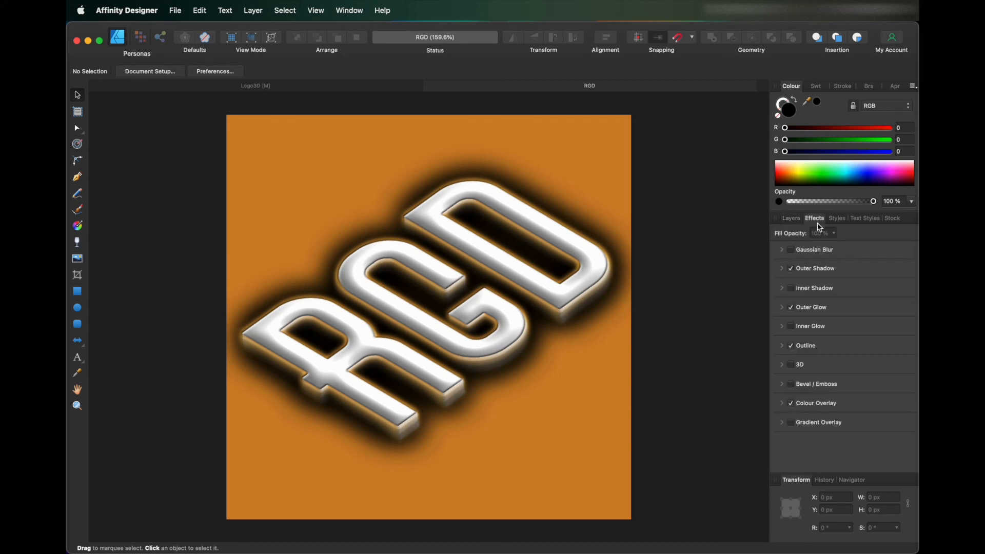
left_click(793, 268)
left_click(794, 270)
Select all nine Background layers inside the RGD lettering group and show their effects.
left_click(792, 218)
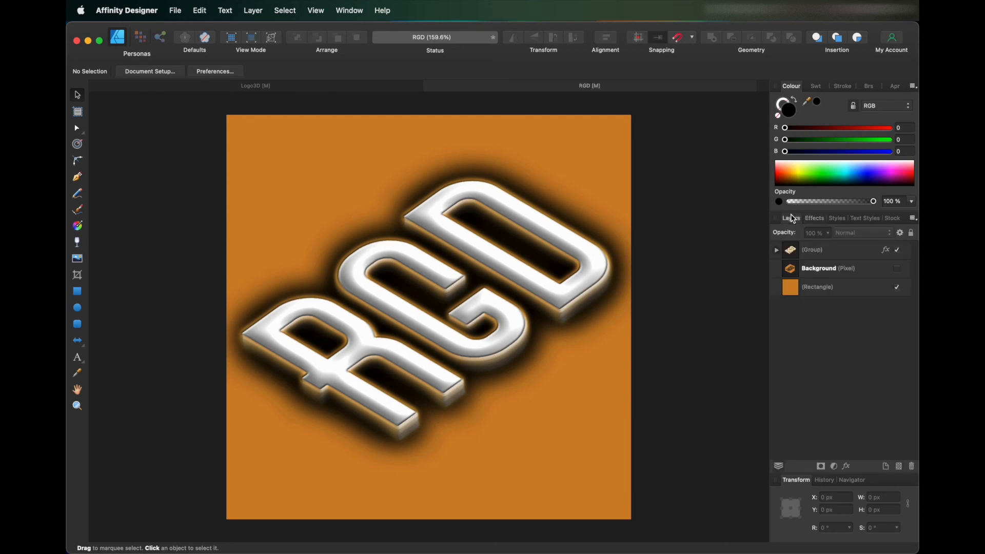
left_click(778, 251)
left_click(808, 269)
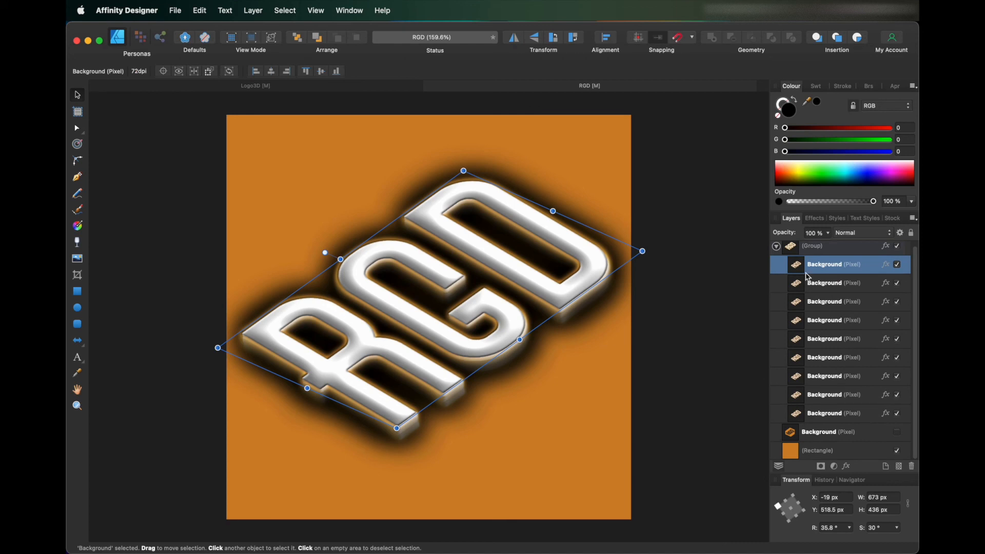
left_click(830, 417, "shift")
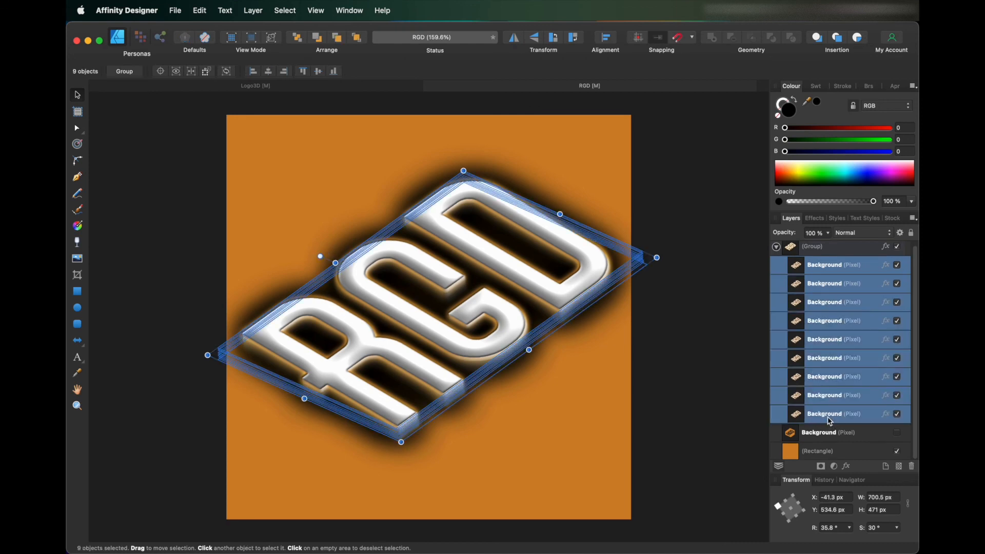
left_click(815, 218)
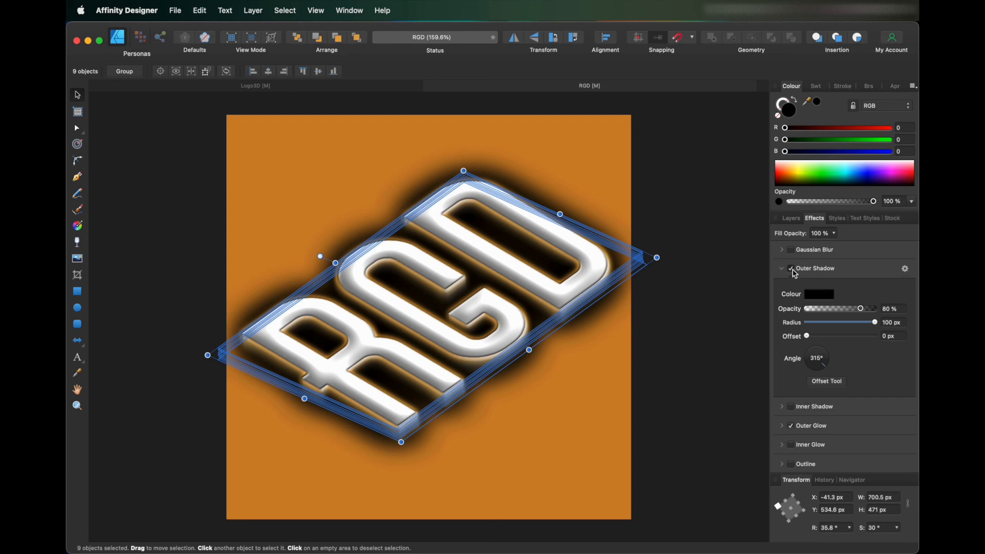
Check the Outer Shadow, Outer Glow and Bevel / Emboss settings of the lettering layers, deselect them and return to the Logo3D document.
left_click(791, 269)
left_click(791, 268)
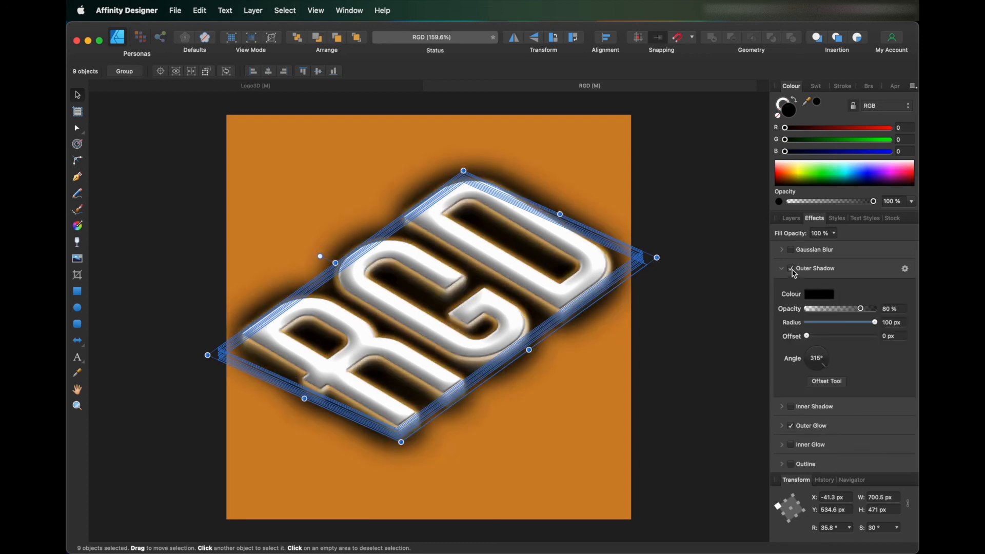
left_click(784, 271)
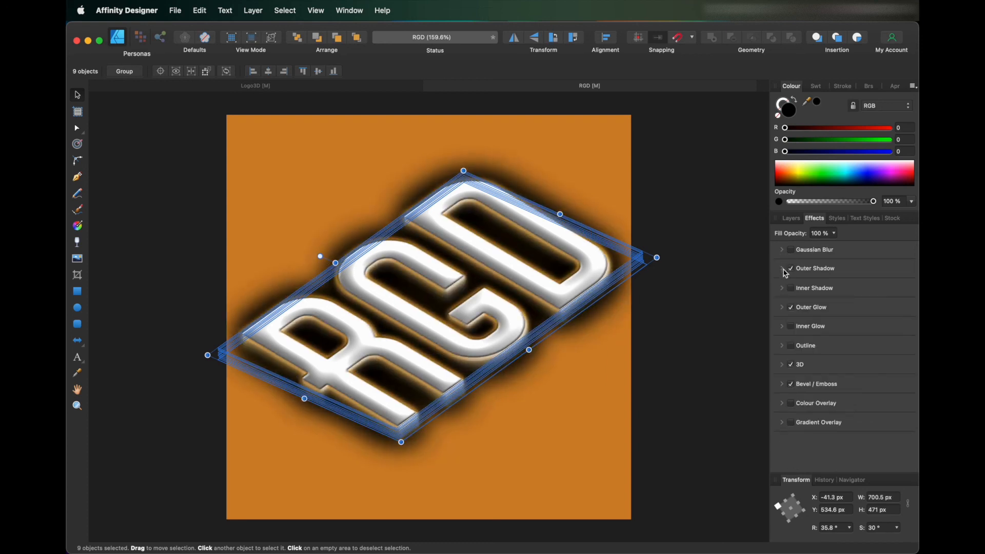
left_click(792, 308)
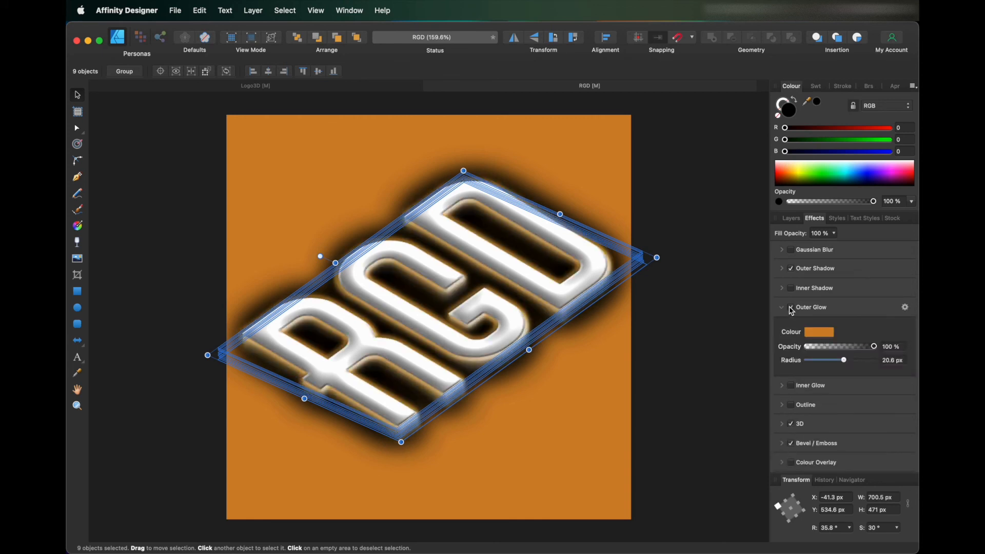
left_click(782, 307)
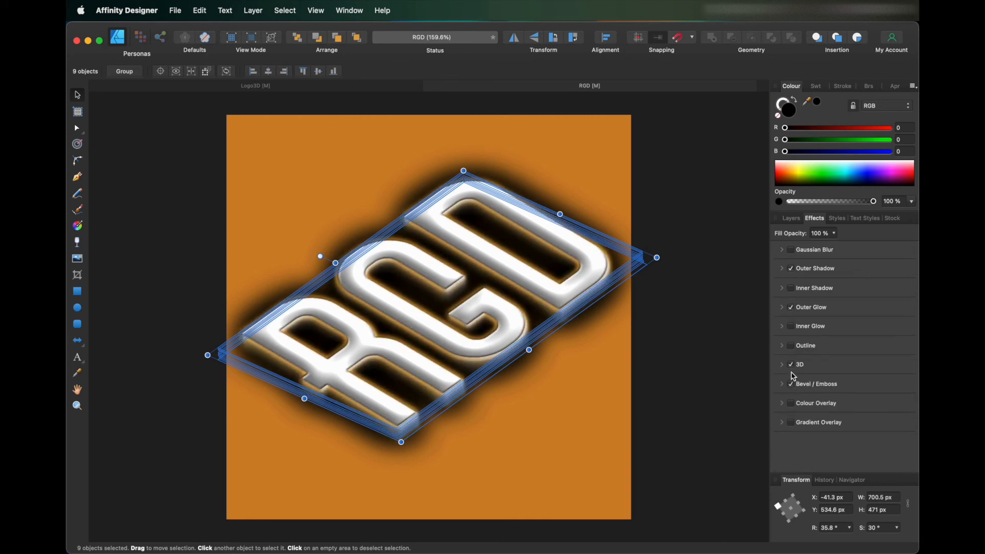
left_click(793, 385)
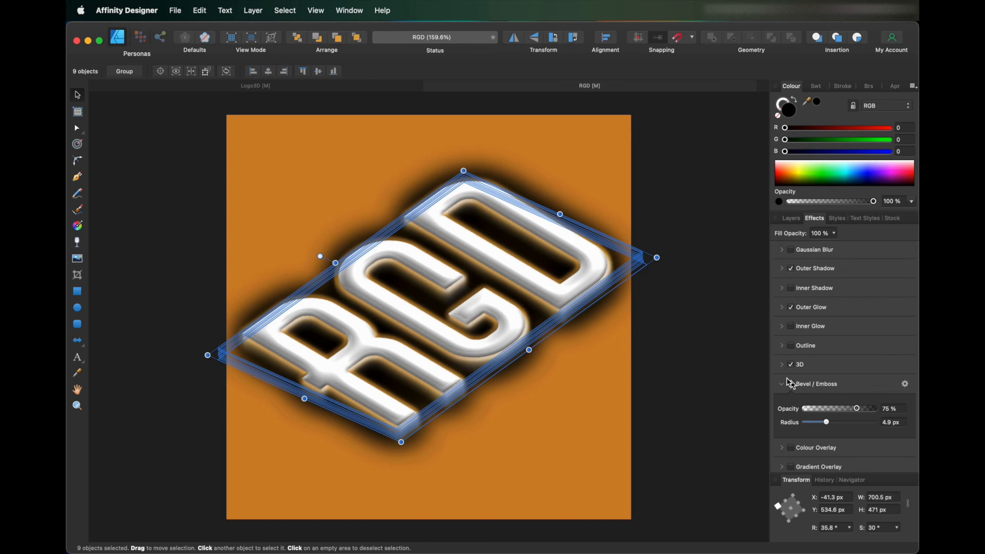
left_click(693, 310)
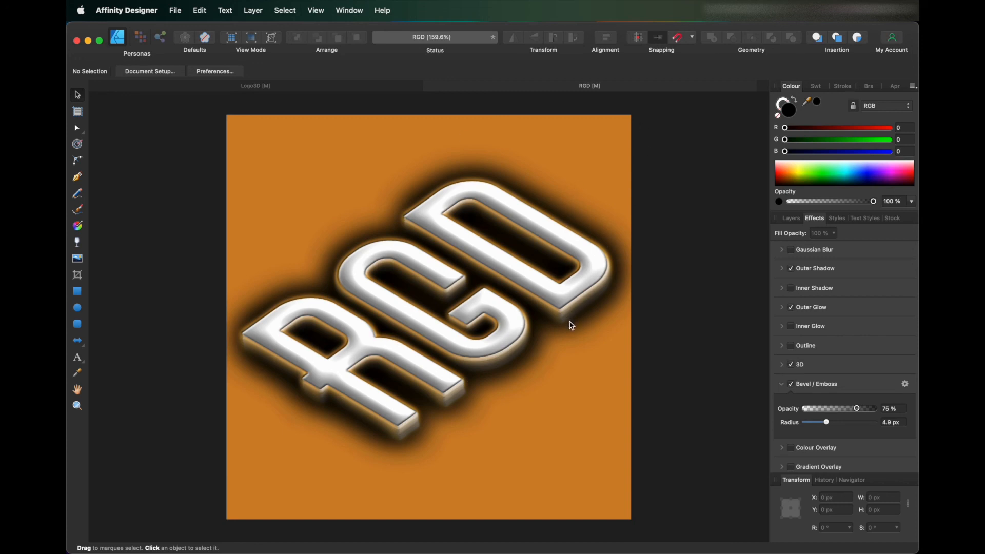
left_click(365, 82)
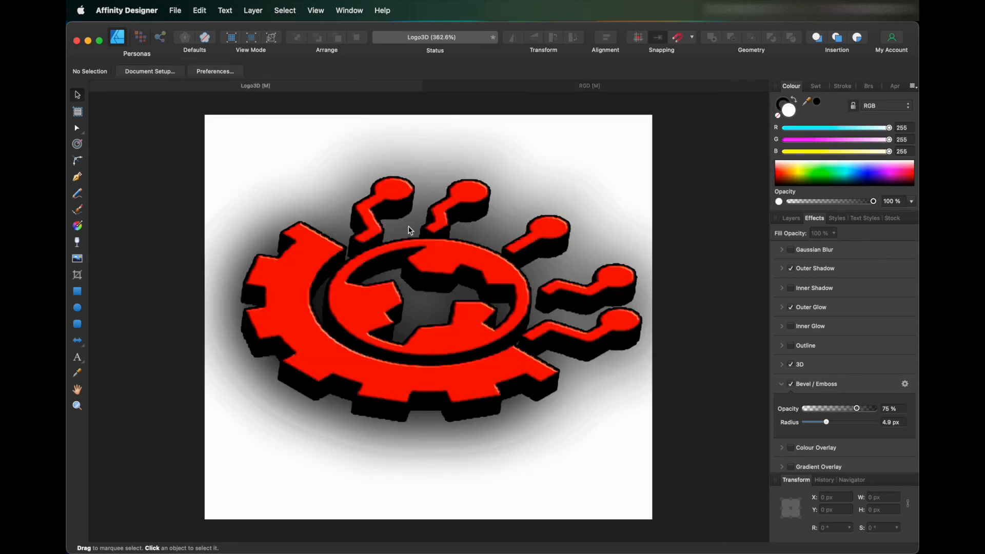